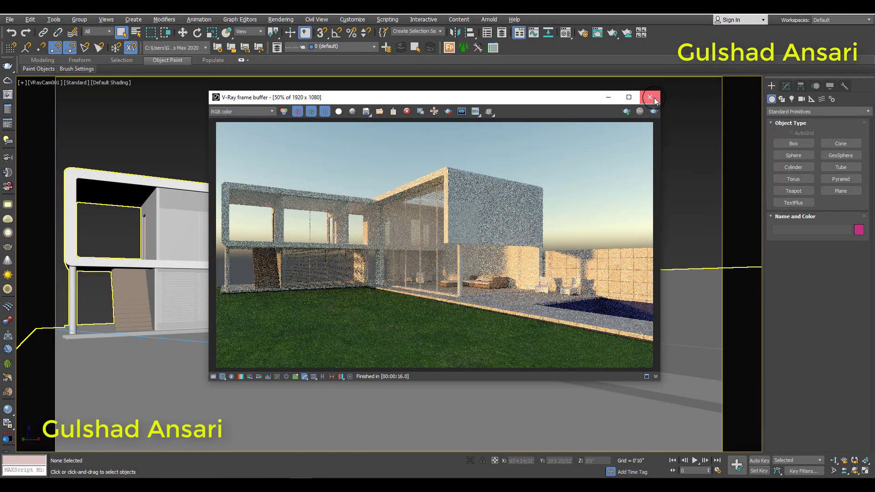
- Disable VRaySun001 by unchecking Enabled in its Modify panel parameters
key(alt+w)
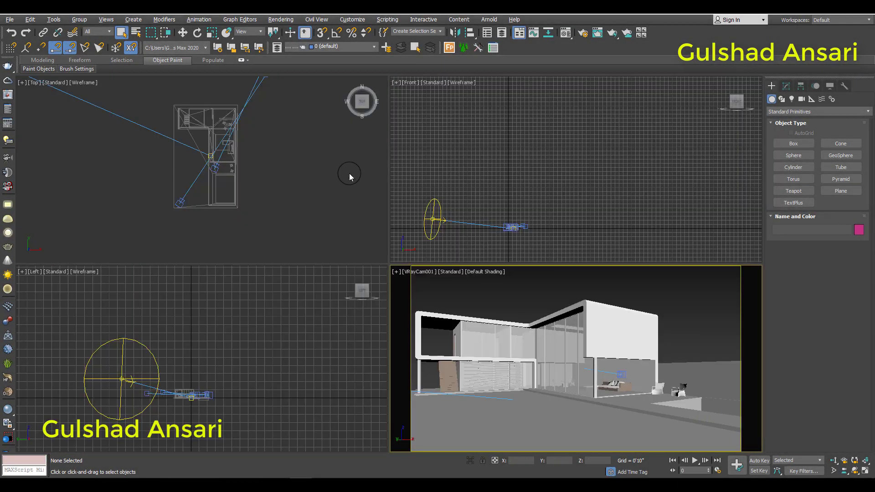
scroll(309, 171, down, 3)
scroll(289, 187, down, 2)
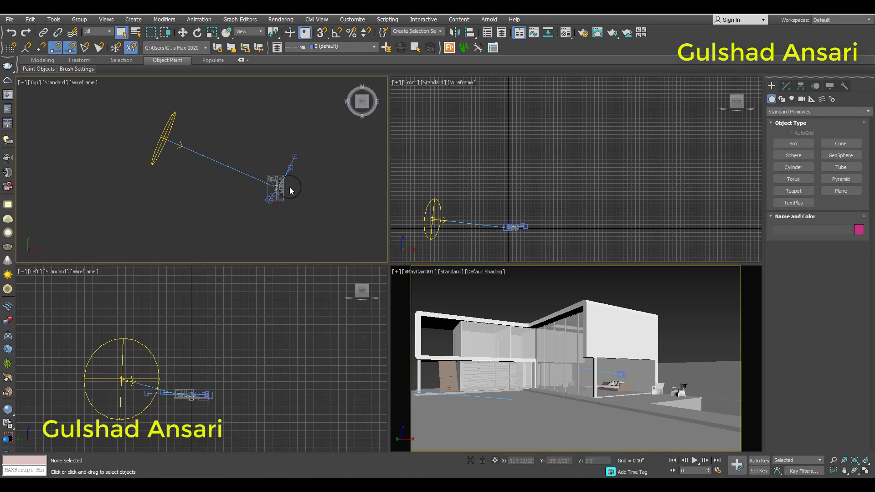
click(165, 130)
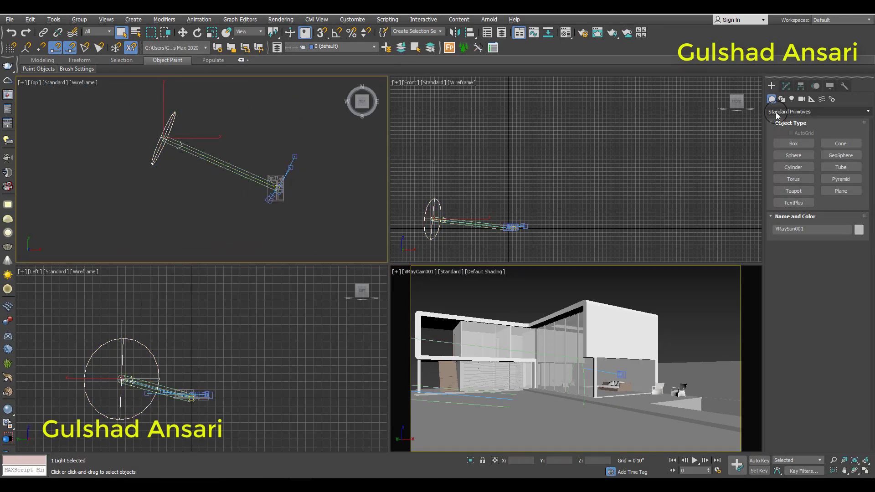
click(785, 86)
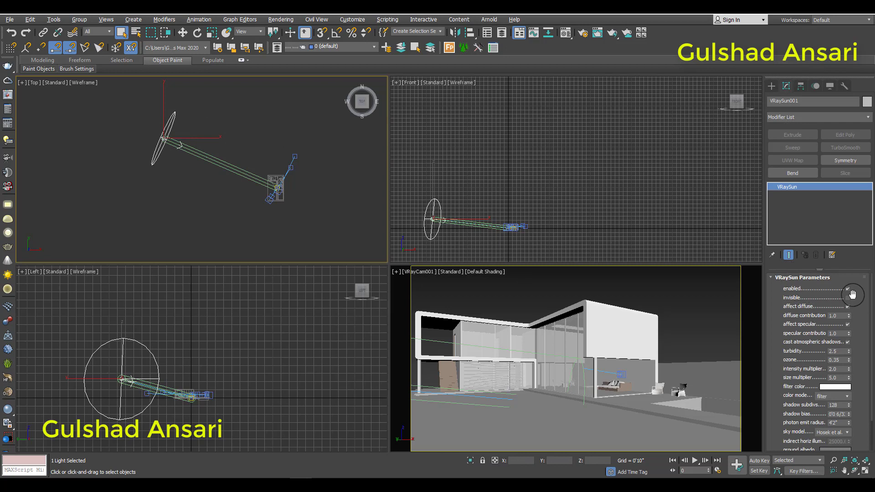
click(253, 192)
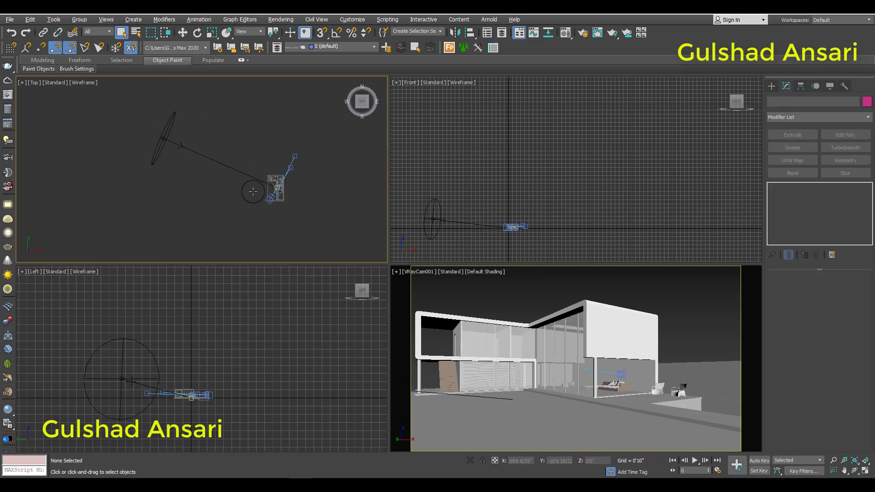
middle_drag(318, 186, 277, 181)
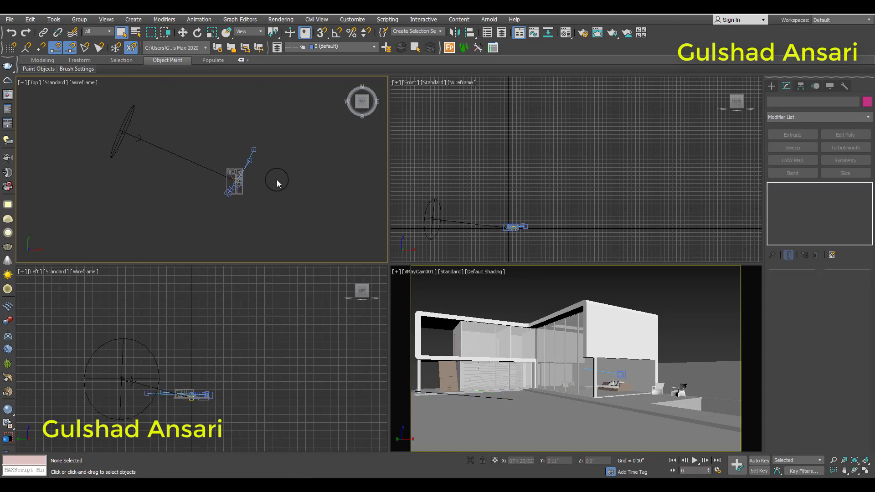
- Uncheck Use Map in Environment and Effects, then reopen the V-Ray frame buffer from the camera view
key(8)
drag(294, 78, 305, 81)
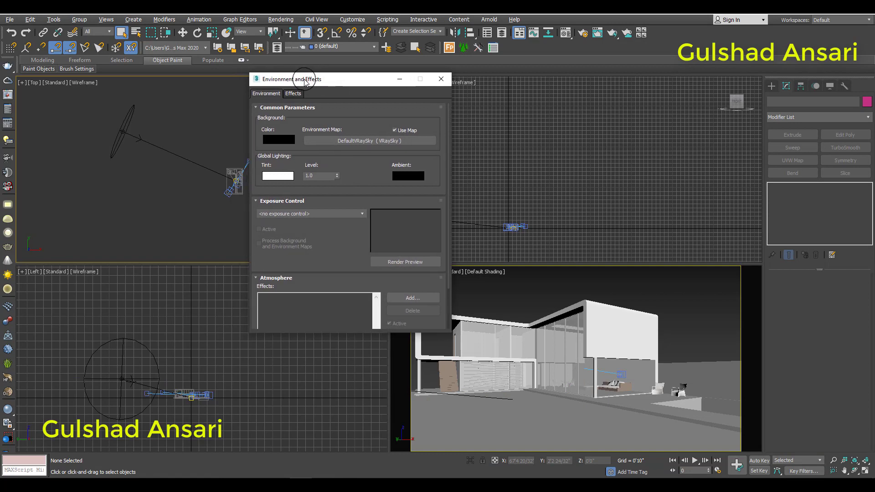
click(395, 130)
click(441, 80)
click(668, 299)
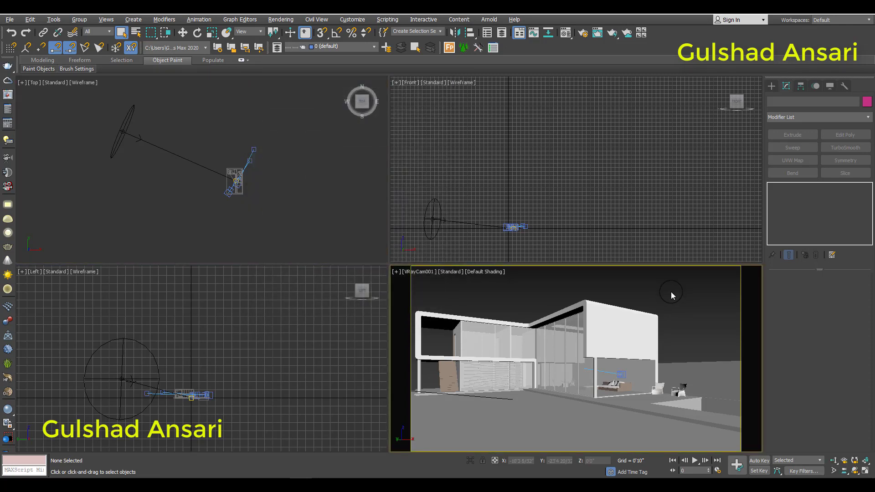
click(8, 96)
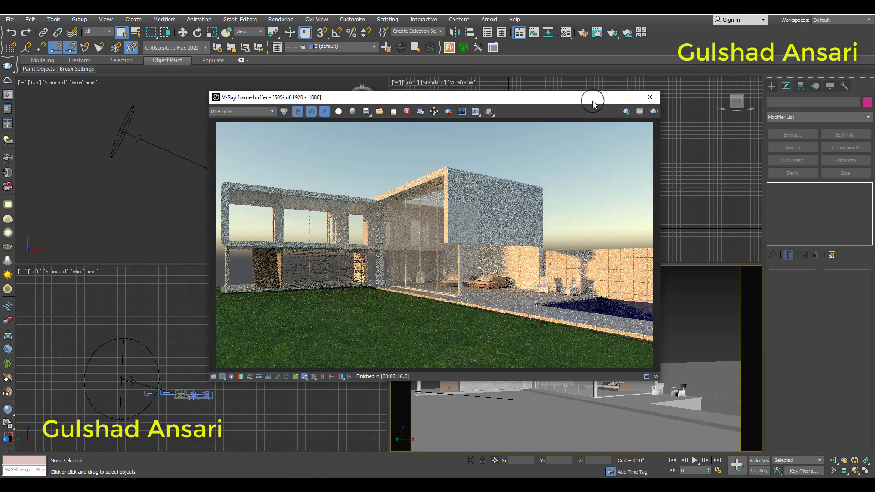
- Re-render to get a black image without sun or sky, close the frame buffer, and recentre the top view
click(625, 112)
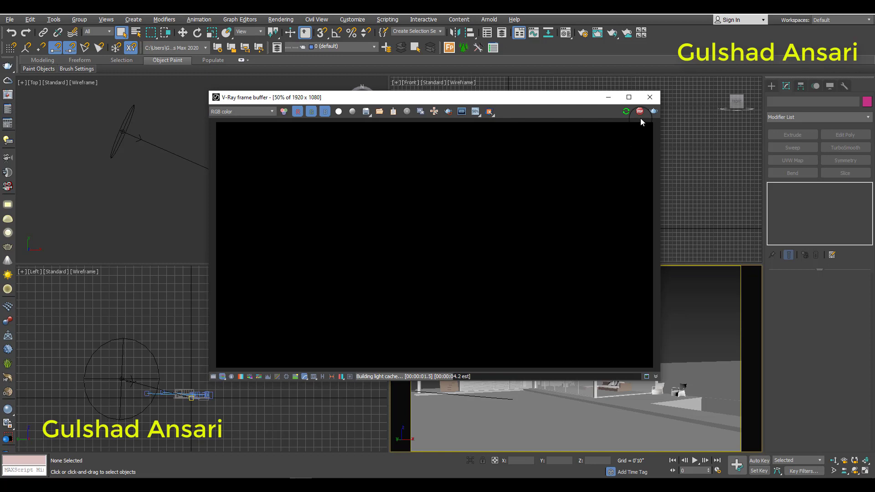
click(650, 97)
middle_click(328, 182)
middle_drag(359, 231, 299, 243)
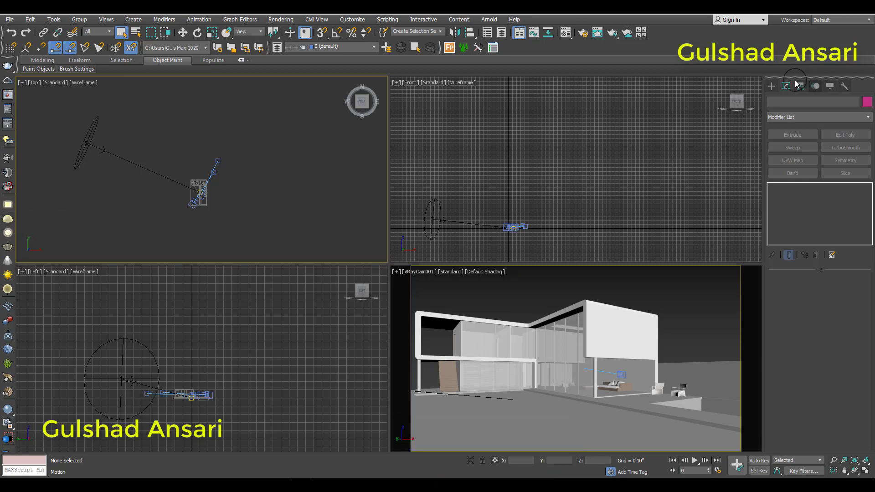
- Start a VRay-category VRayLight with Type set to Dome, framing the top view around the house
click(772, 85)
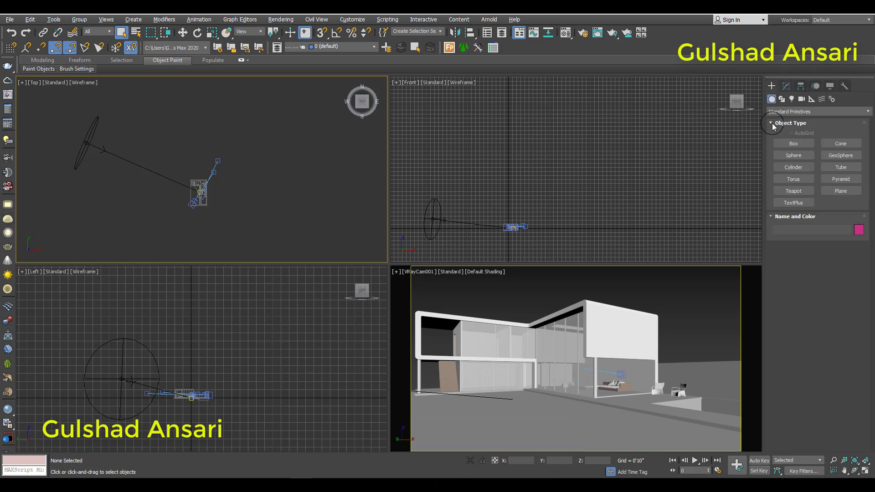
click(791, 99)
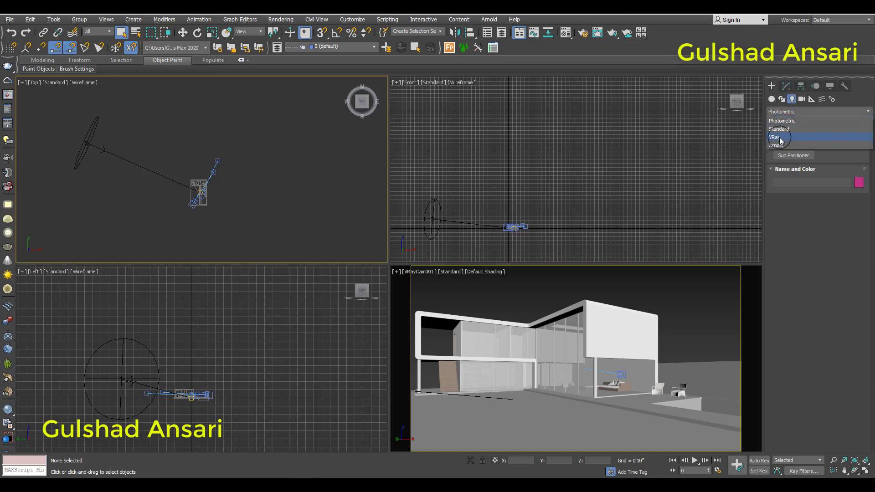
click(781, 132)
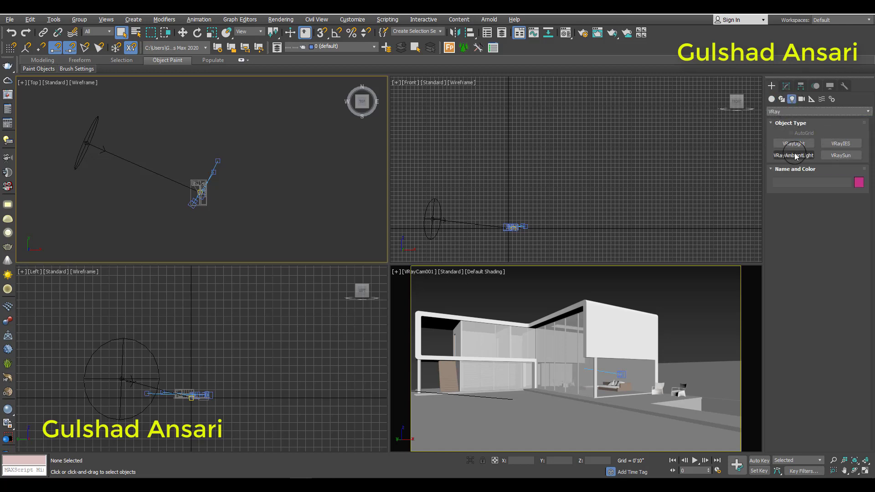
click(799, 145)
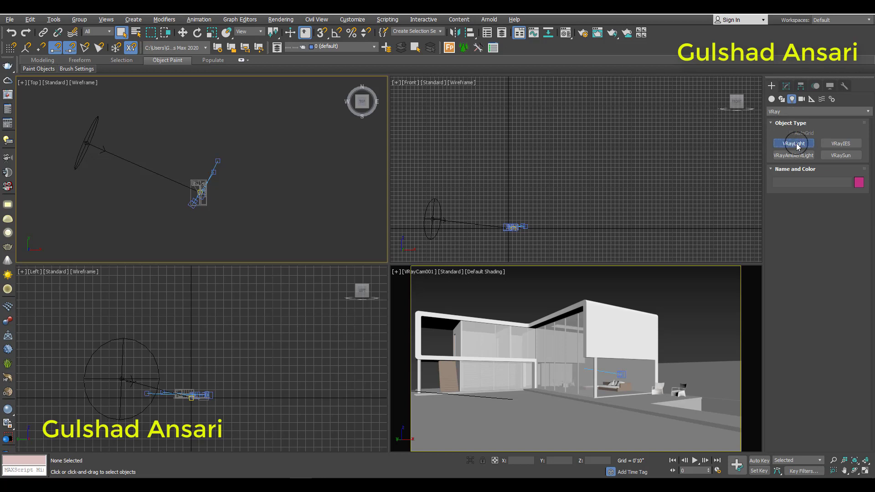
click(845, 212)
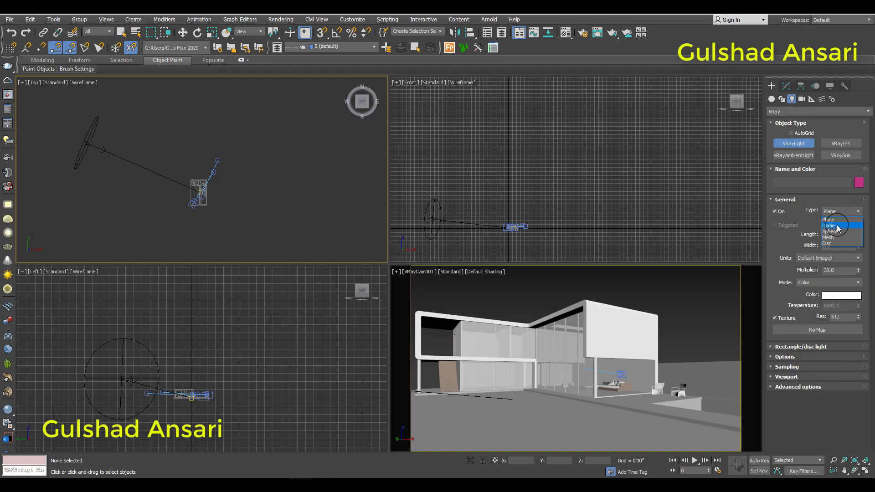
click(841, 226)
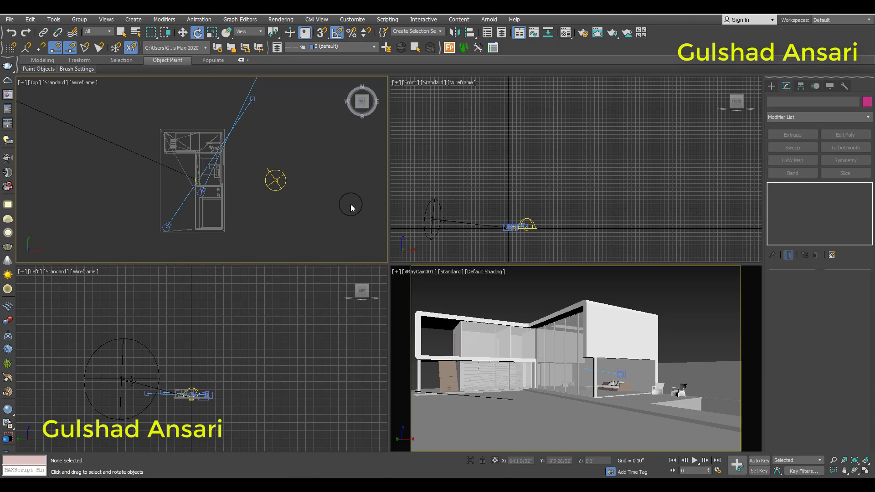
mouse_move(291, 173)
middle_down()
mouse_move(262, 160)
mouse_move(242, 176)
middle_up()
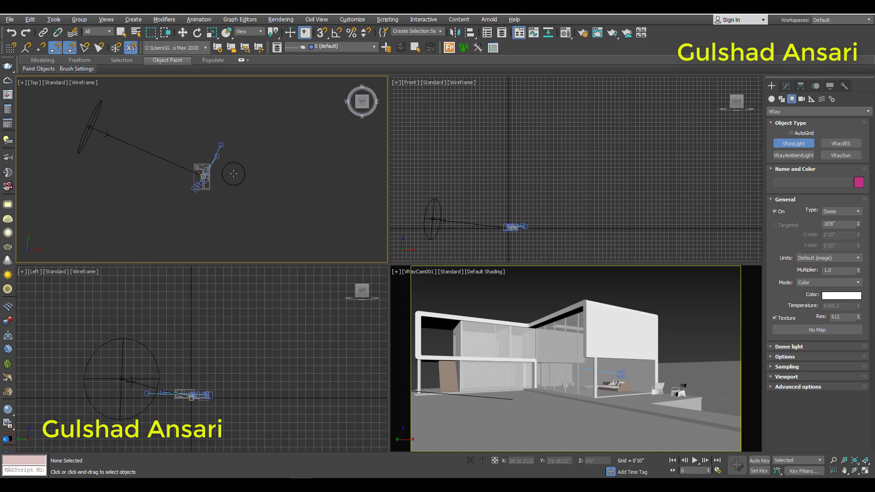
scroll(205, 181, up, 2)
scroll(210, 181, up, 1)
scroll(214, 181, up, 1)
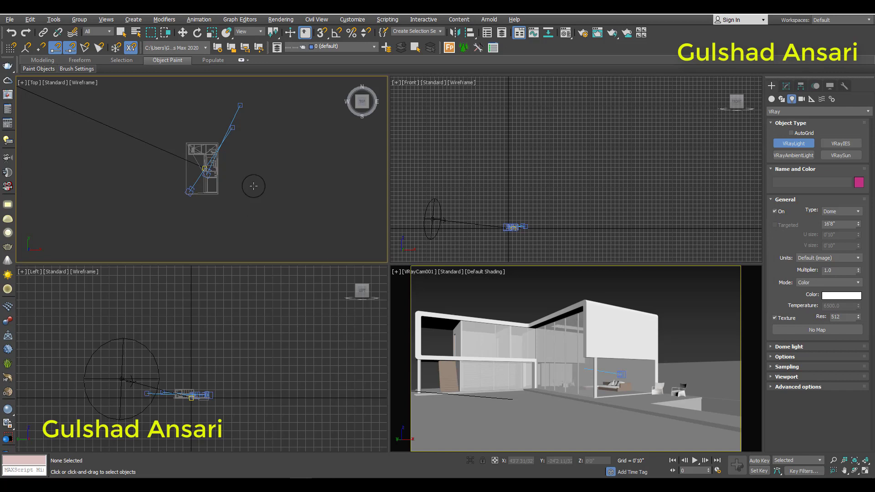
middle_drag(243, 175, 225, 172)
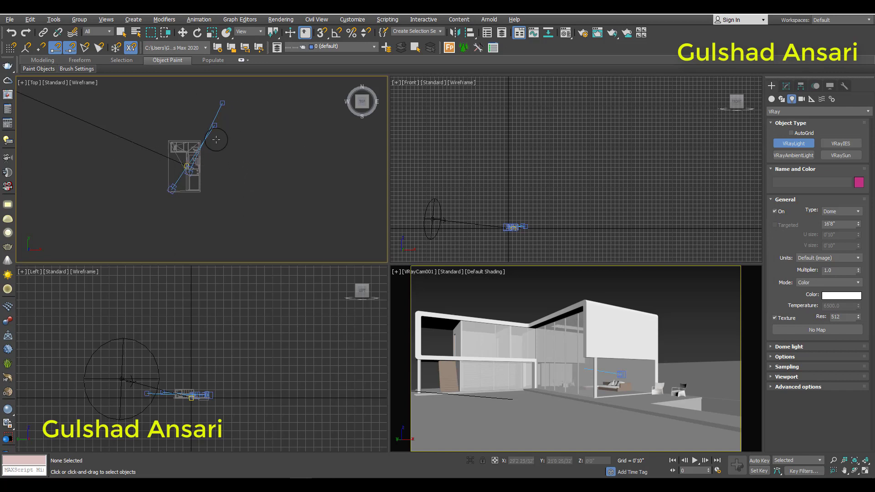
- Place dome light VRayLight001 beside the house in the top view and move it down slightly
click(225, 155)
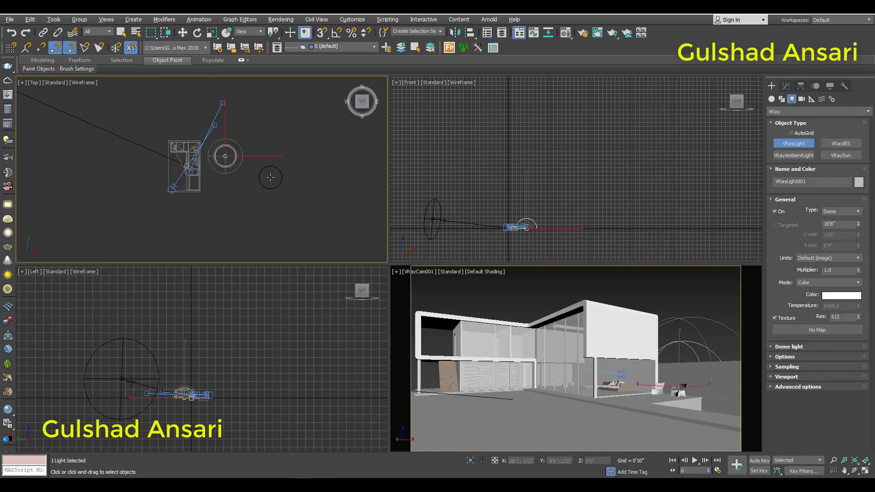
right_click(240, 210)
scroll(232, 155, up, 3)
scroll(232, 154, up, 3)
middle_drag(206, 177, 278, 157)
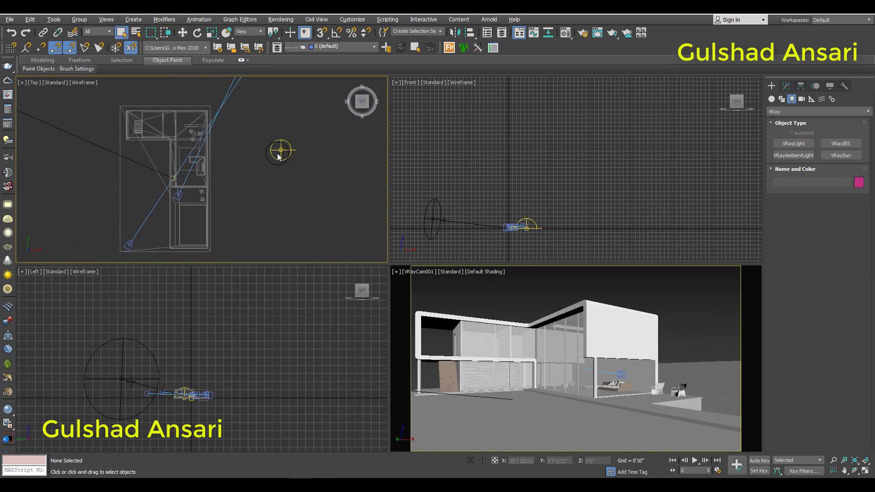
click(281, 150)
key(w)
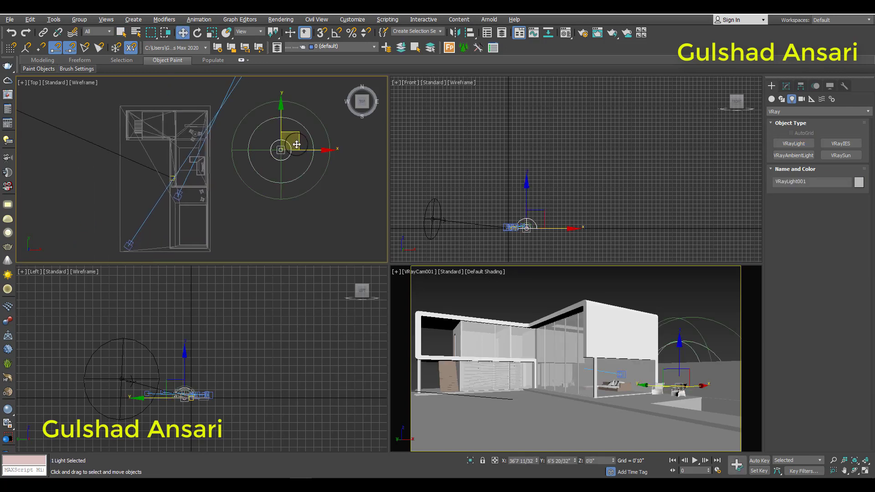
drag(288, 143, 291, 172)
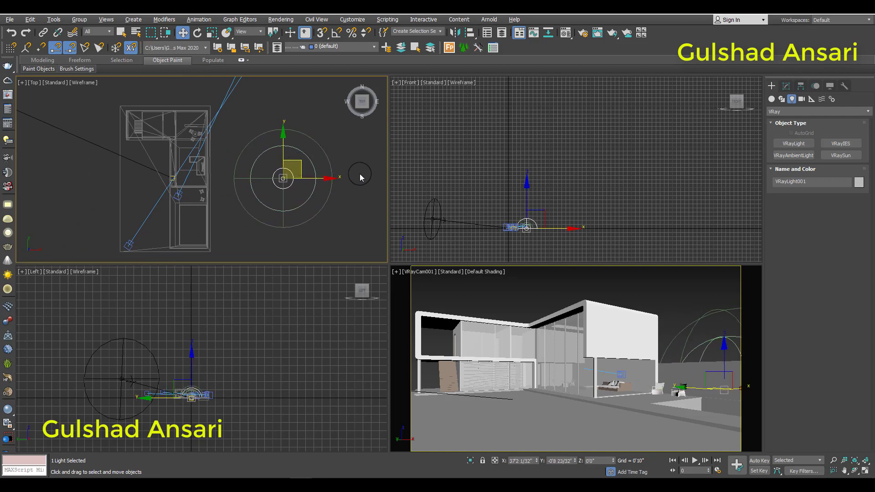
- Maximize the camera viewport, orbit in perspective to inspect the lights, then return to VRayCam001
click(670, 285)
key(alt+w)
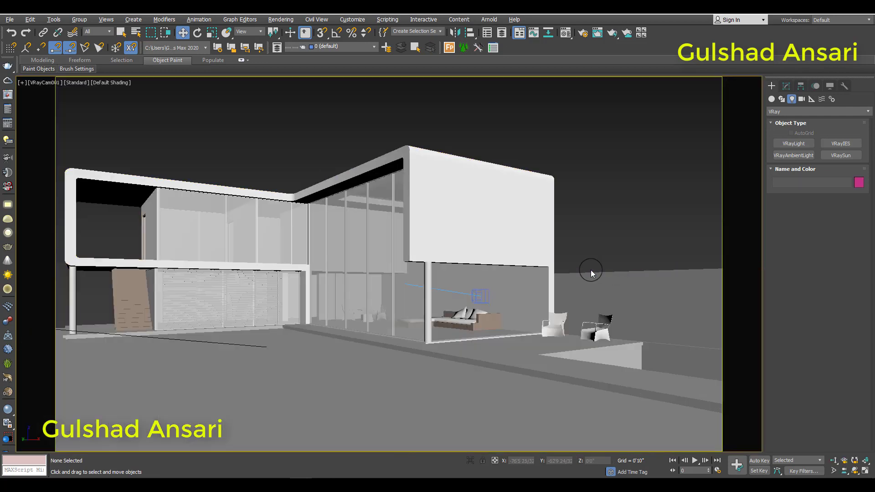
key(p)
scroll(590, 270, down, 5)
alt+middle_drag(590, 270, 410, 245)
click(379, 275)
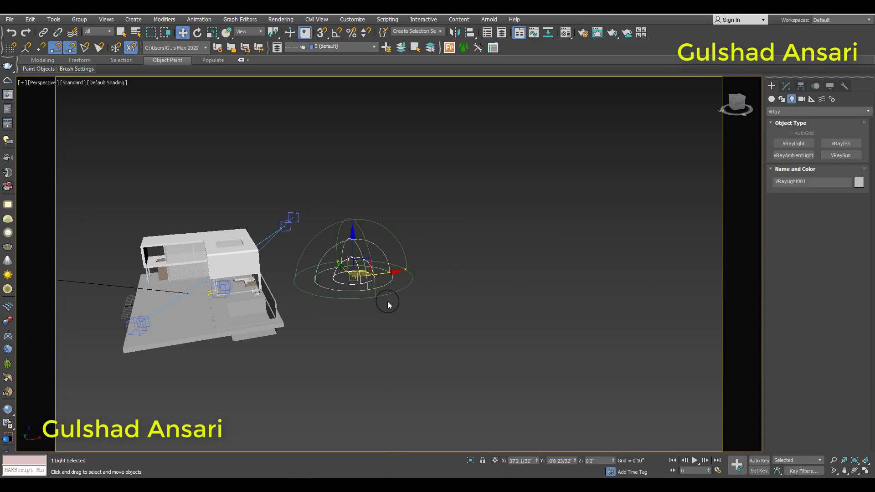
mouse_move(387, 301)
alt+middle_down()
mouse_move(355, 291)
mouse_move(406, 318)
mouse_move(383, 307)
alt+middle_up()
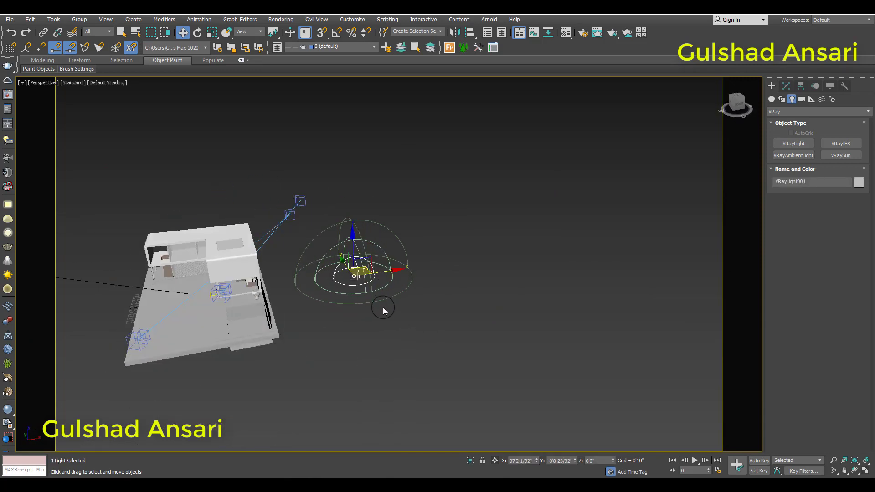
click(412, 328)
key(c)
double_click(391, 163)
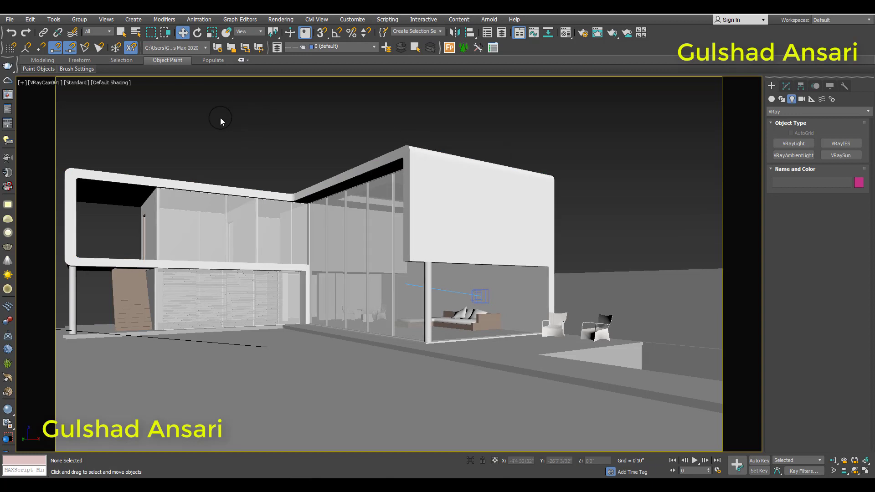
- Run and stop a quick dome-lit test render of VRayCam001, then close the frame buffer
click(15, 91)
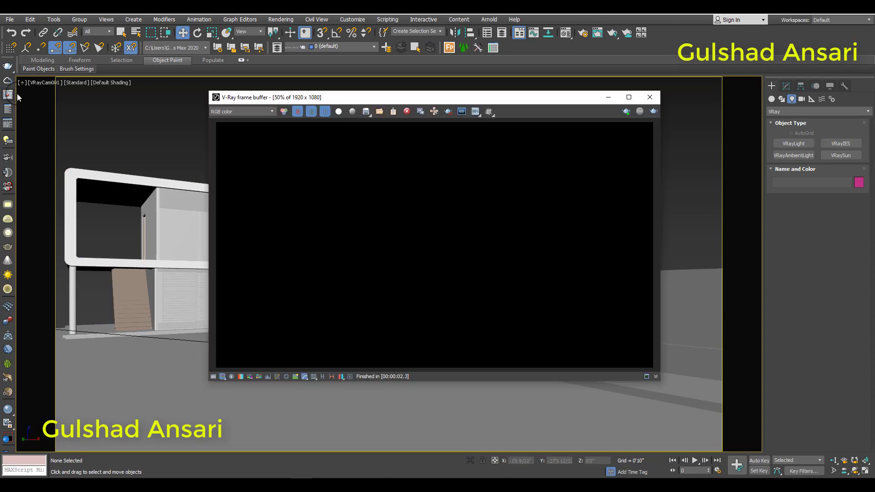
click(626, 111)
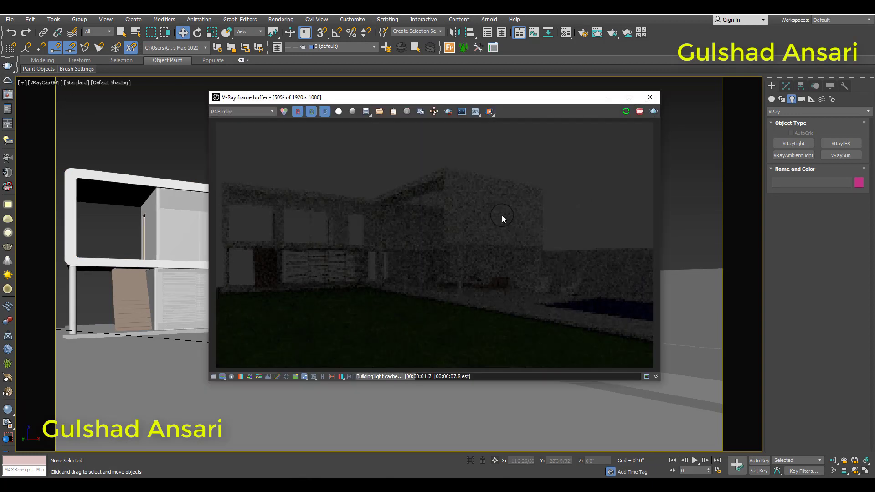
click(639, 112)
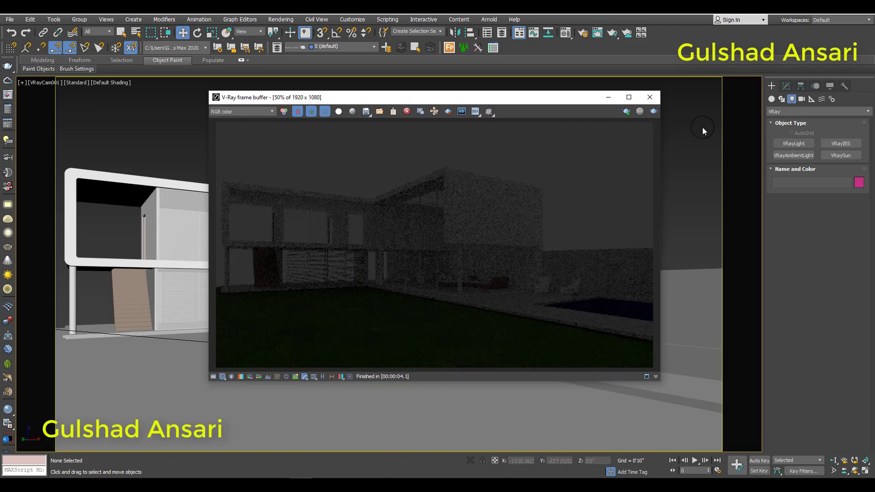
click(649, 97)
- Restore four viewports, select VRayLight001 in the top view, and show its Modify parameters
key(alt+w)
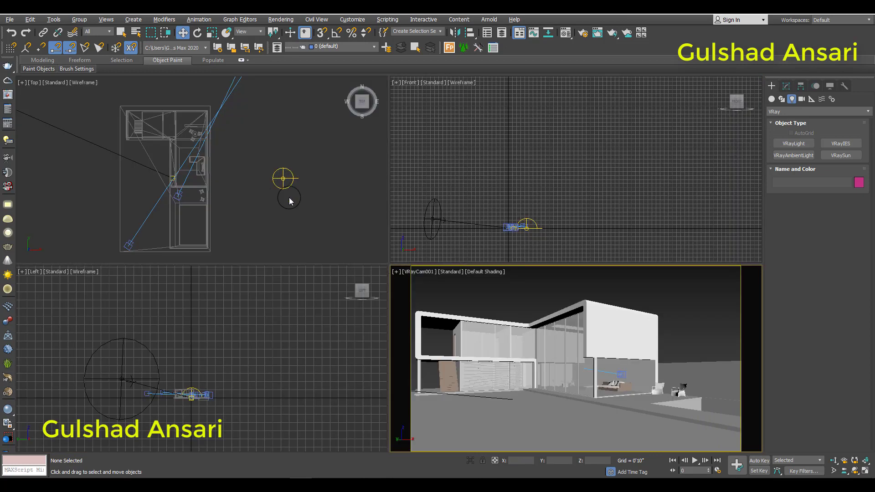
click(289, 184)
click(656, 224)
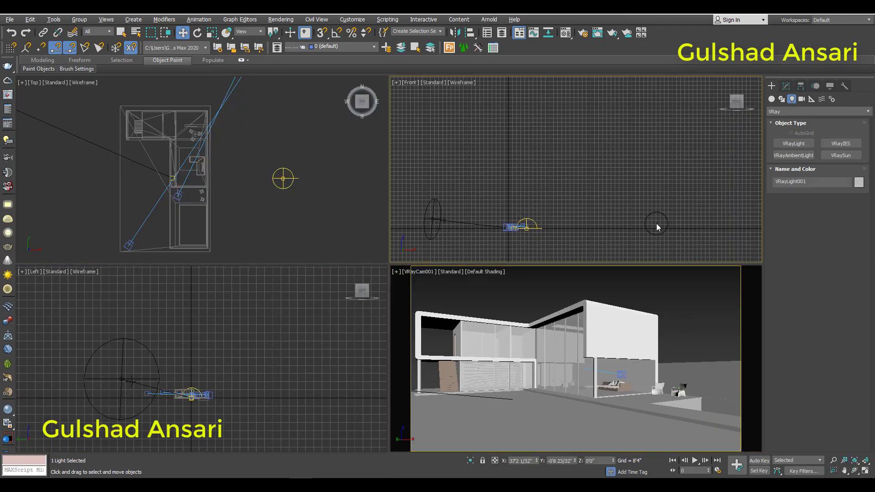
click(299, 201)
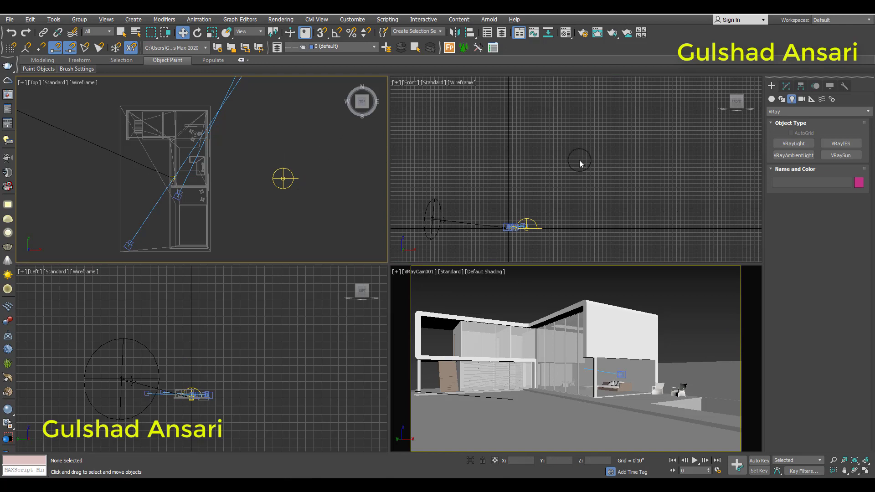
click(283, 178)
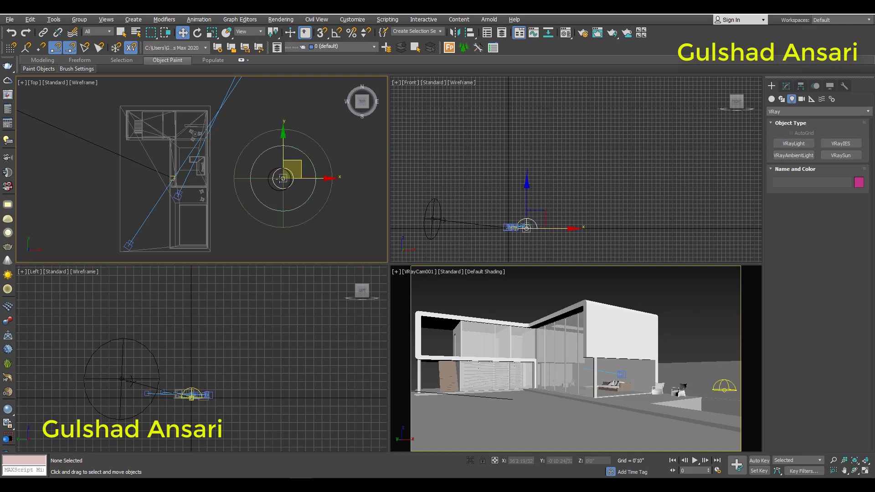
click(786, 86)
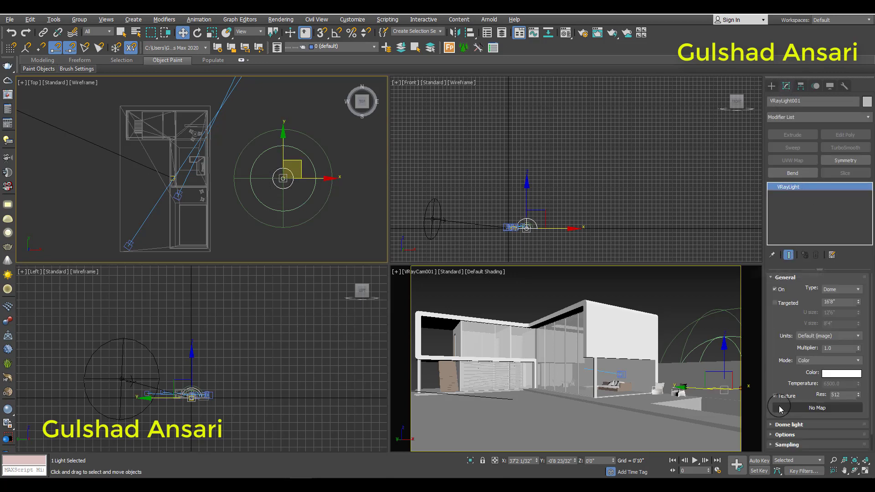
scroll(776, 340, down, 1)
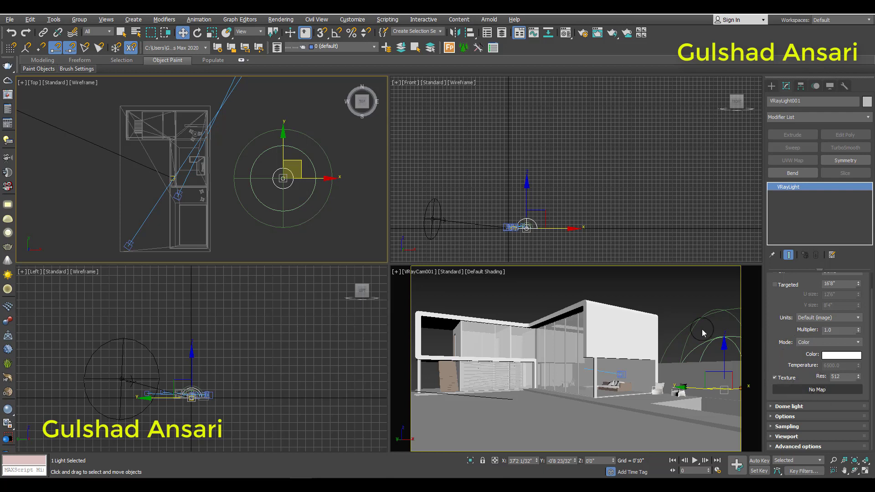
- Instance the DefaultVRaySky environment map into VRayLight001's texture slot, then close Environment and Effects
right_click(485, 174)
key(8)
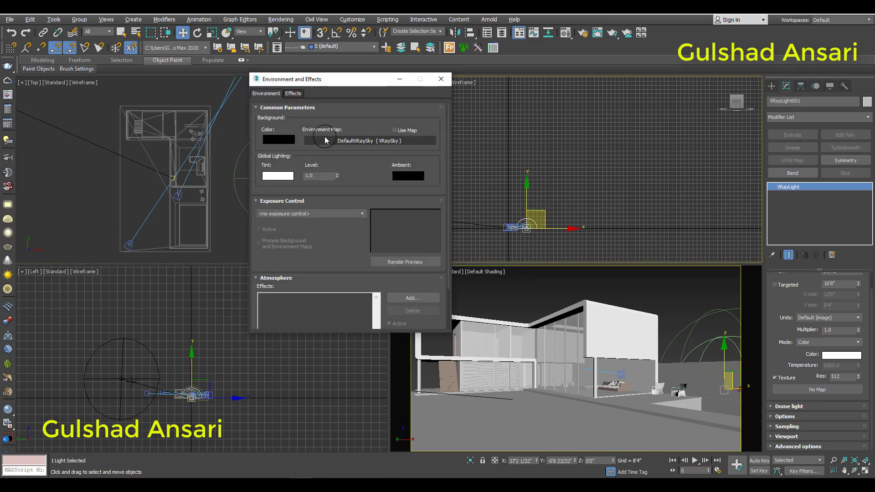
drag(322, 142, 815, 394)
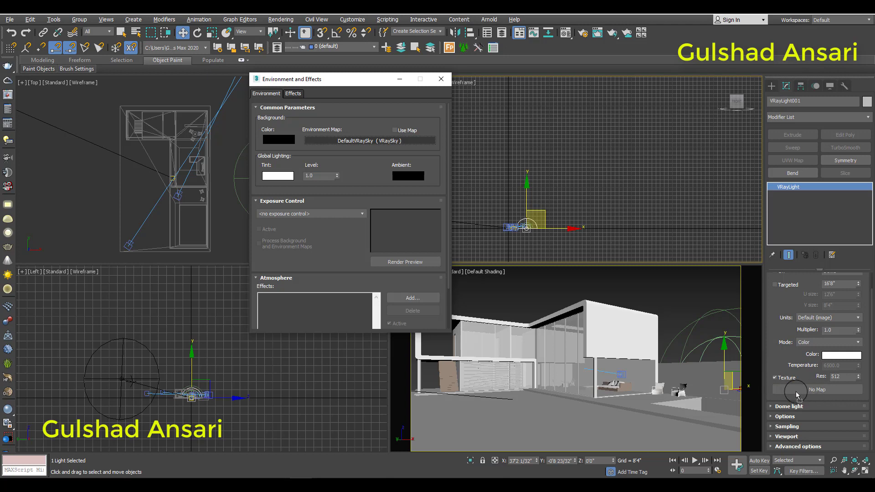
drag(797, 394, 798, 390)
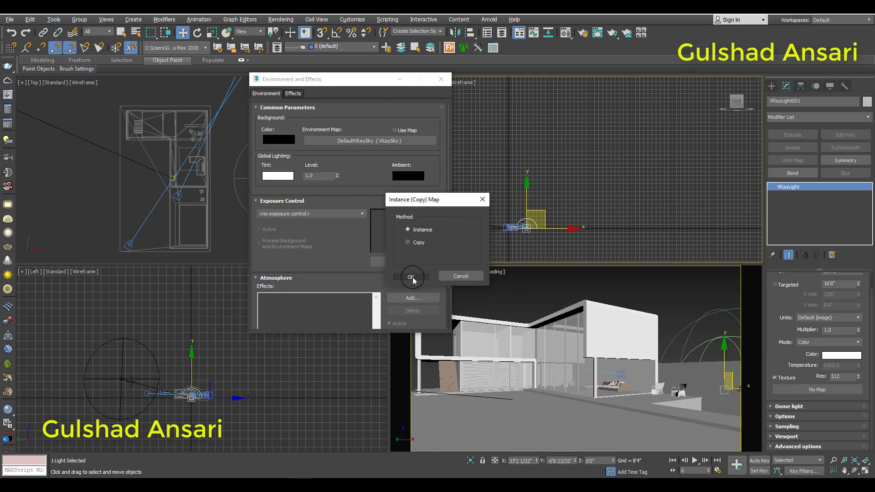
click(411, 231)
click(410, 275)
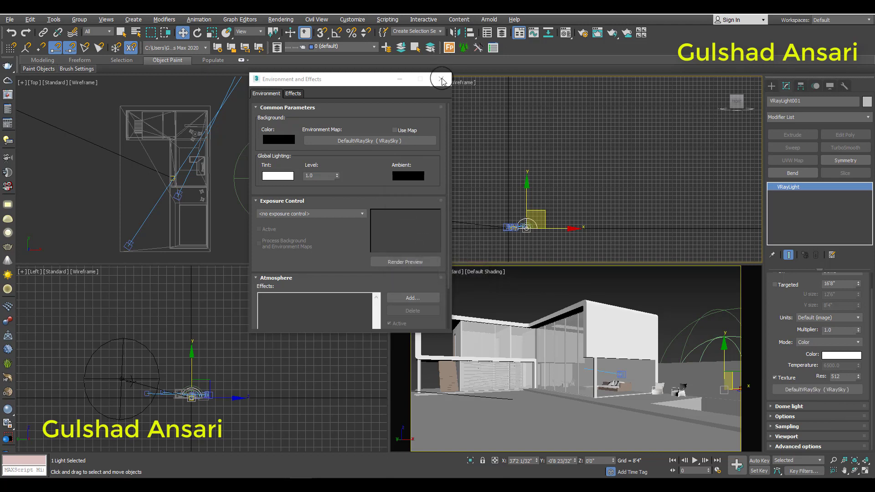
click(440, 79)
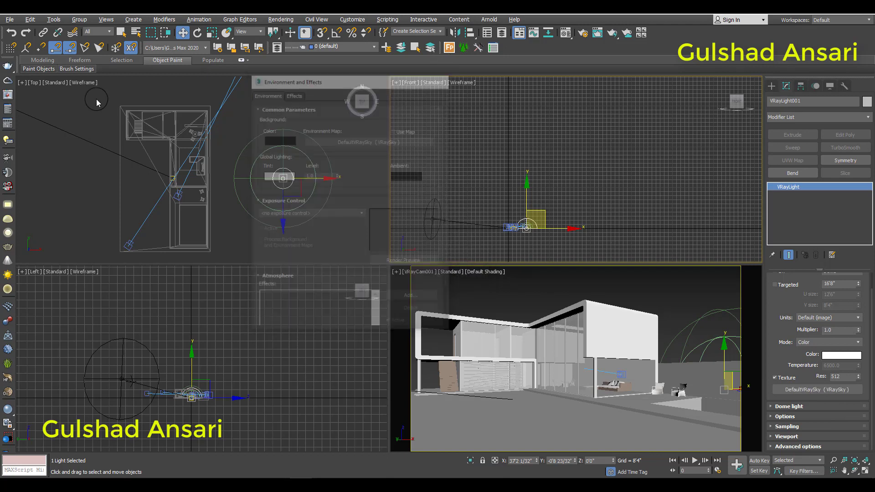
click(8, 95)
click(631, 115)
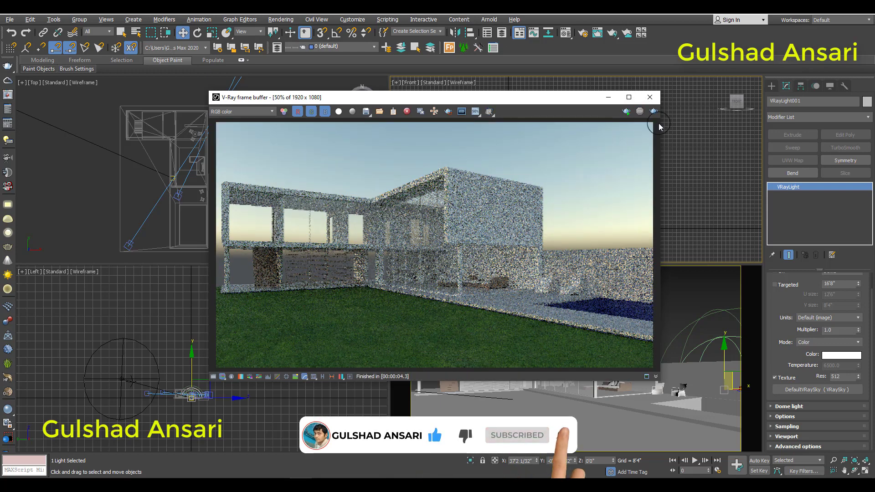
click(649, 97)
click(642, 137)
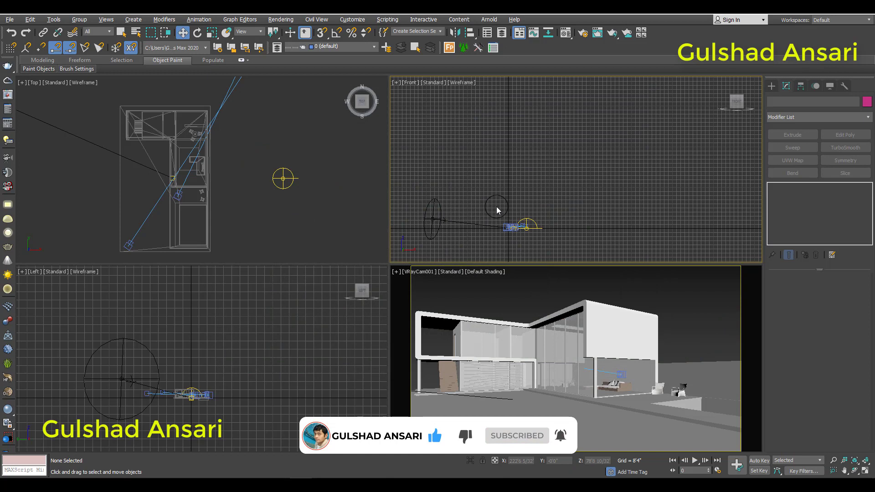
click(283, 178)
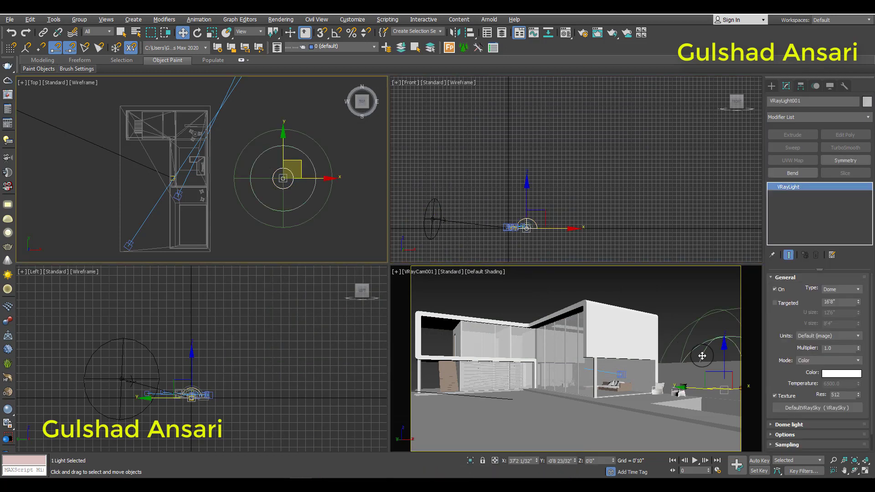
click(687, 300)
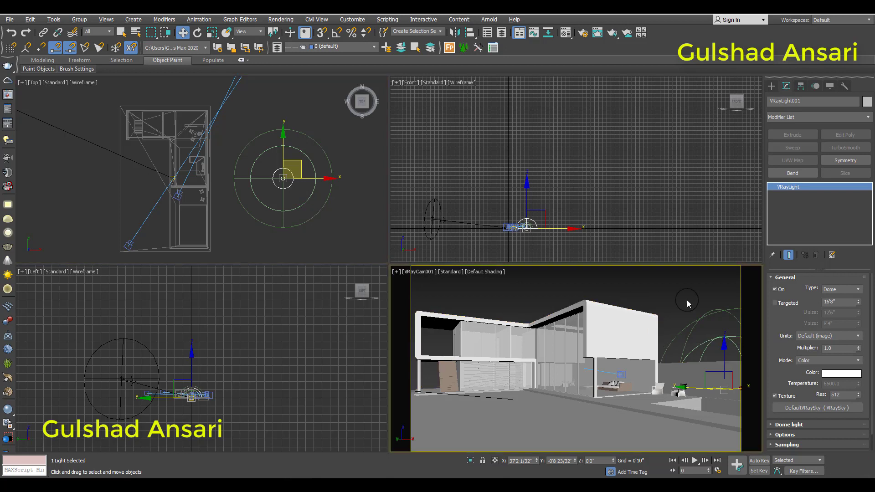
key(8)
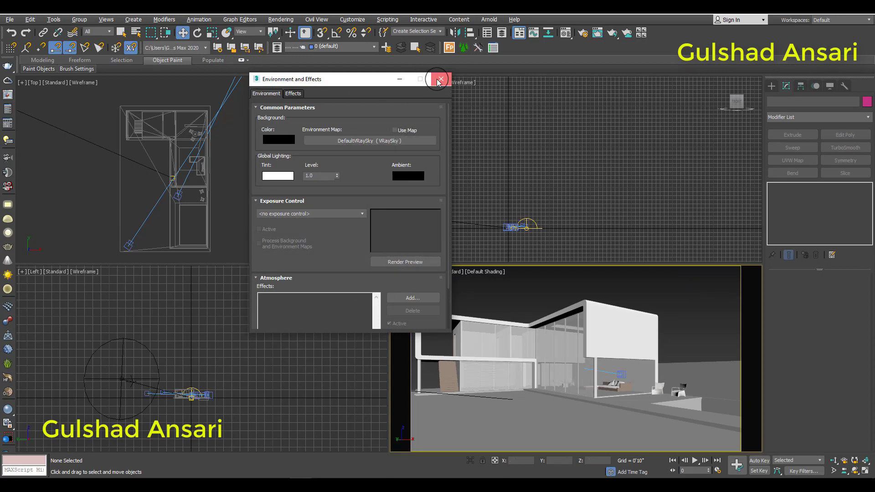
click(441, 79)
click(283, 178)
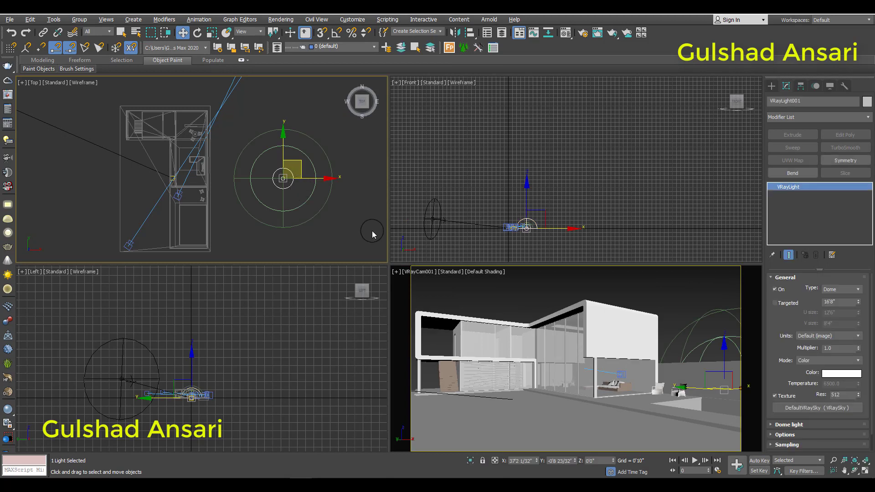
click(365, 218)
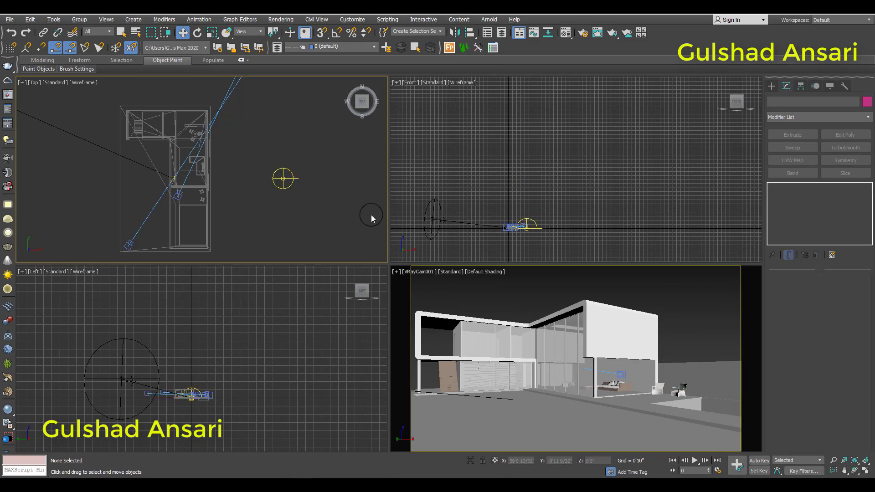
click(286, 181)
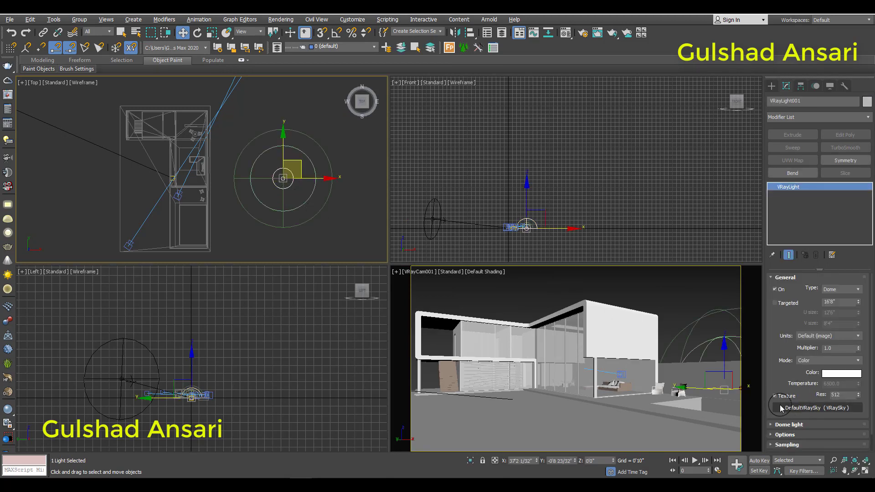
- Clear the sky map from the dome texture and assign a new VRayHDRI map instead
right_click(799, 407)
click(802, 431)
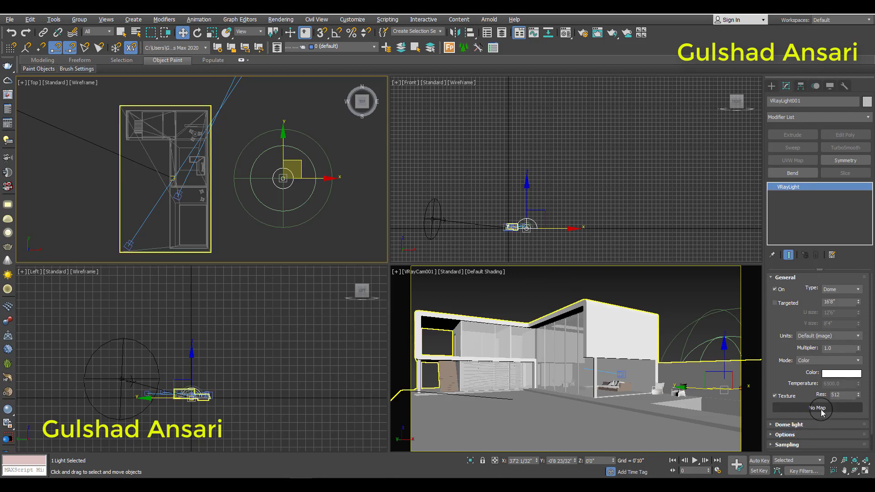
click(822, 413)
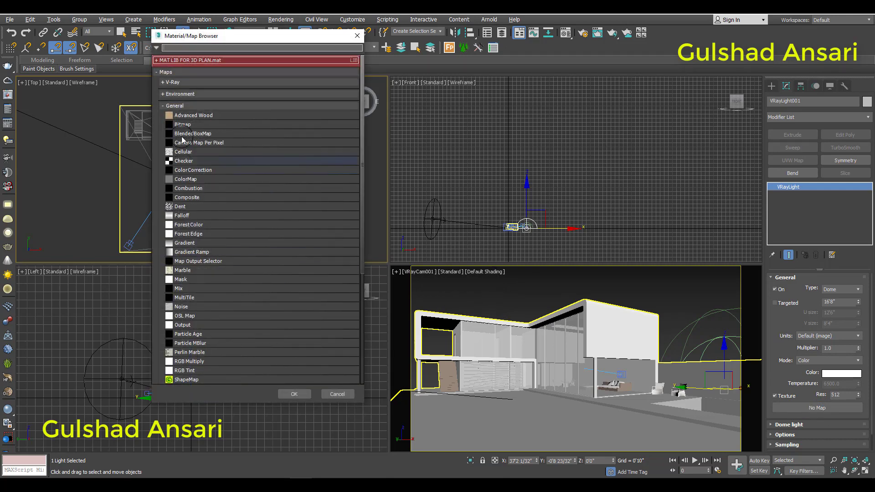
click(168, 83)
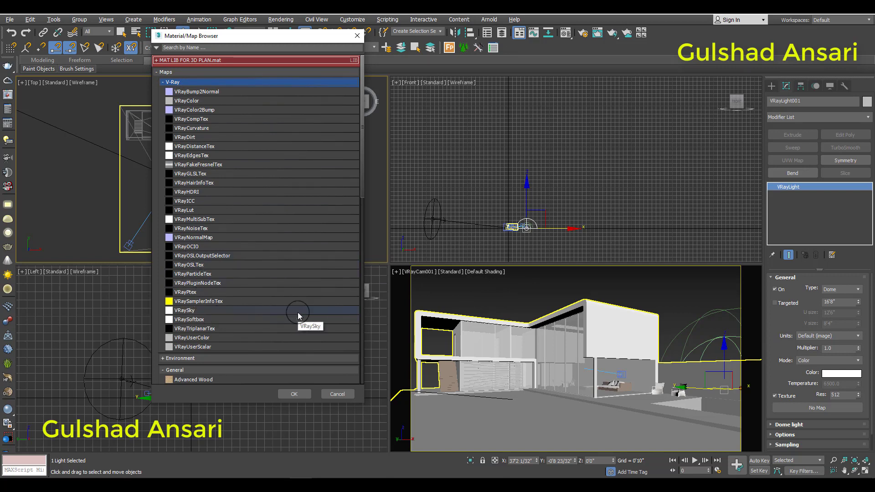
click(212, 192)
click(294, 395)
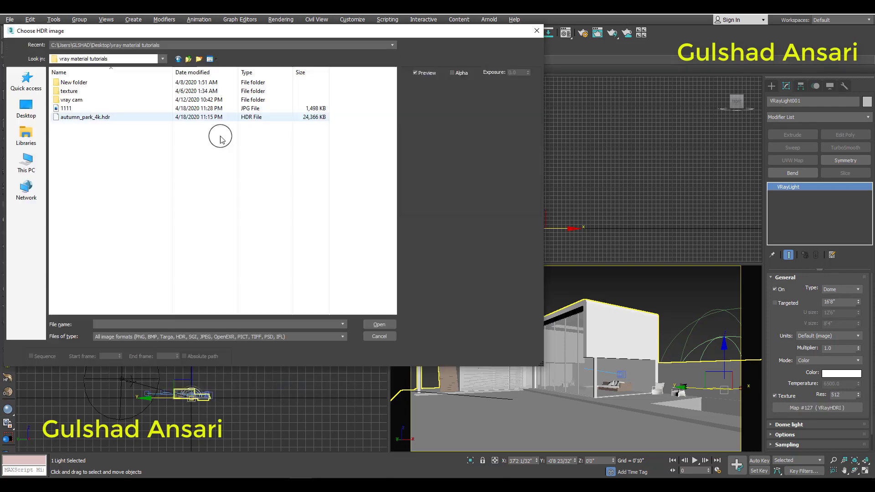
- Load autumn_park_4k.hdr into the VRayHDRI map and deselect the dome light
click(134, 117)
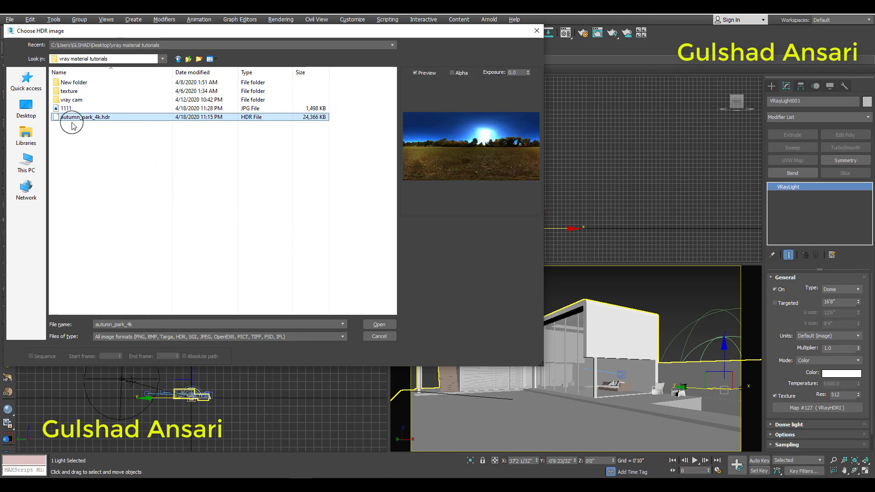
click(381, 325)
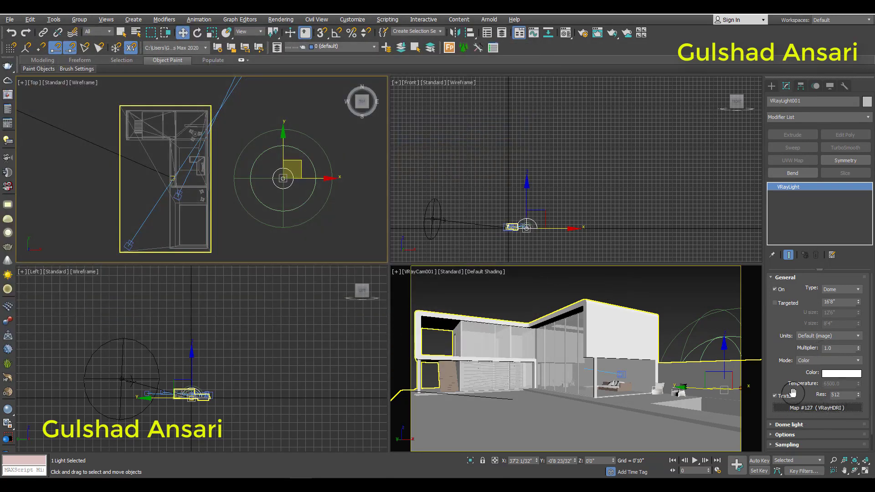
click(647, 286)
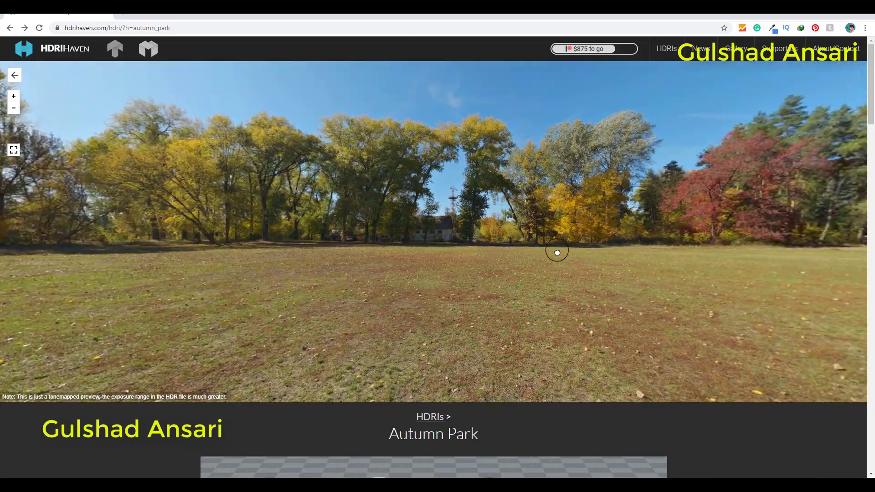
- Look around the Autumn Park 360° preview's trees and field, then scroll through the page's download info
mouse_move(557, 252)
mouse_down()
mouse_move(266, 257)
mouse_move(473, 258)
mouse_move(624, 397)
mouse_move(541, 227)
mouse_move(692, 235)
mouse_move(296, 242)
mouse_up()
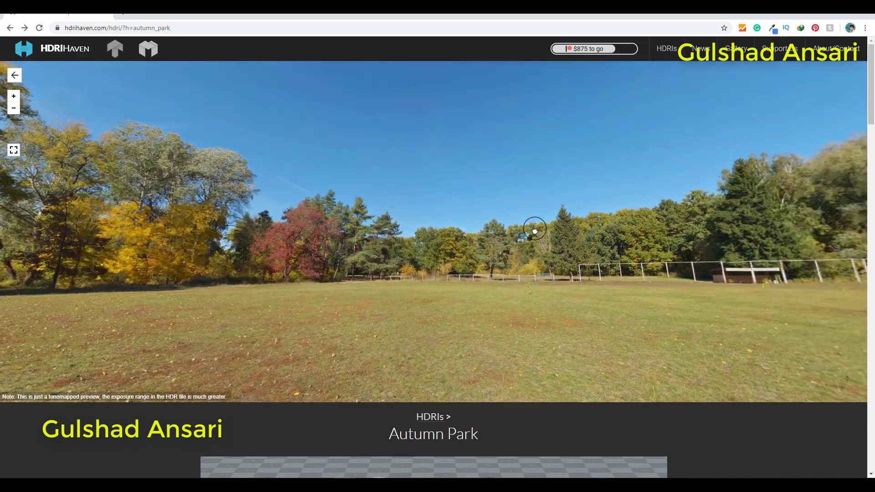
drag(533, 229, 360, 211)
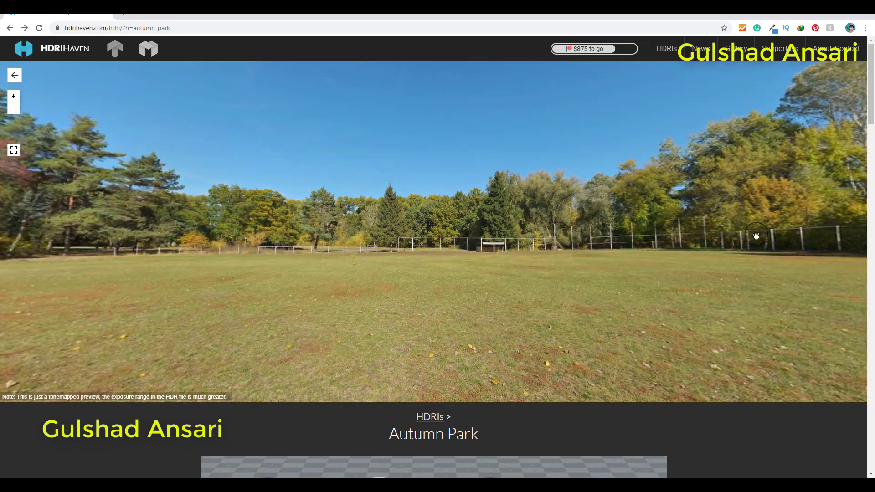
mouse_move(756, 235)
mouse_down()
mouse_move(777, 215)
mouse_move(460, 248)
mouse_move(635, 260)
mouse_move(473, 292)
mouse_up()
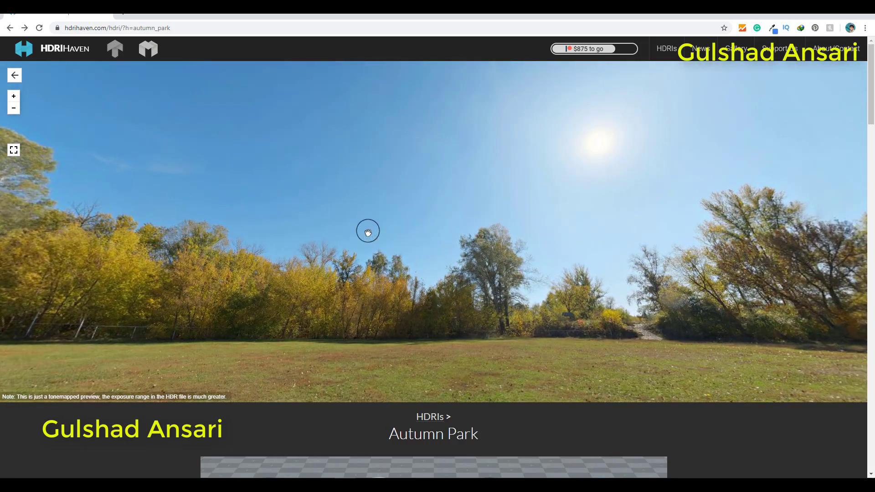
mouse_move(368, 232)
mouse_down()
mouse_move(365, 252)
mouse_move(231, 175)
mouse_move(403, 107)
mouse_move(623, 225)
mouse_move(404, 236)
mouse_move(211, 219)
mouse_move(151, 223)
mouse_move(455, 247)
mouse_move(482, 273)
mouse_move(570, 303)
mouse_move(508, 269)
mouse_move(631, 263)
mouse_move(541, 199)
mouse_up()
scroll(386, 196, down, 1)
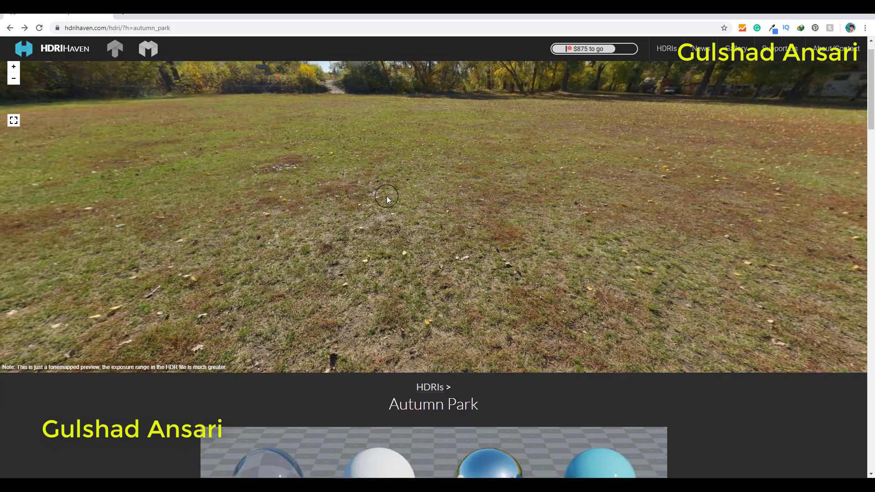
scroll(386, 196, down, 5)
scroll(357, 230, up, 6)
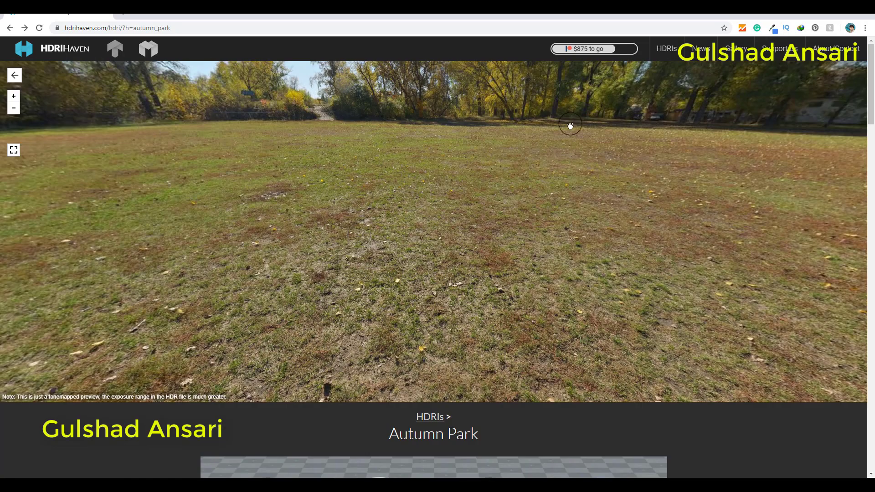
scroll(482, 166, down, 1)
scroll(483, 162, up, 1)
scroll(483, 162, down, 5)
scroll(275, 236, down, 3)
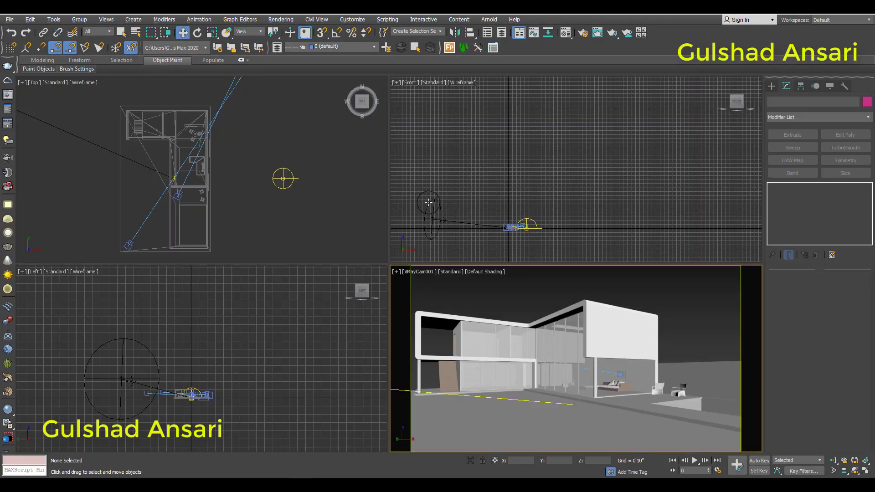
- Maximize VRayCam001, run and stop a test render lit by the autumn park HDRI, then close the frame buffer
click(283, 178)
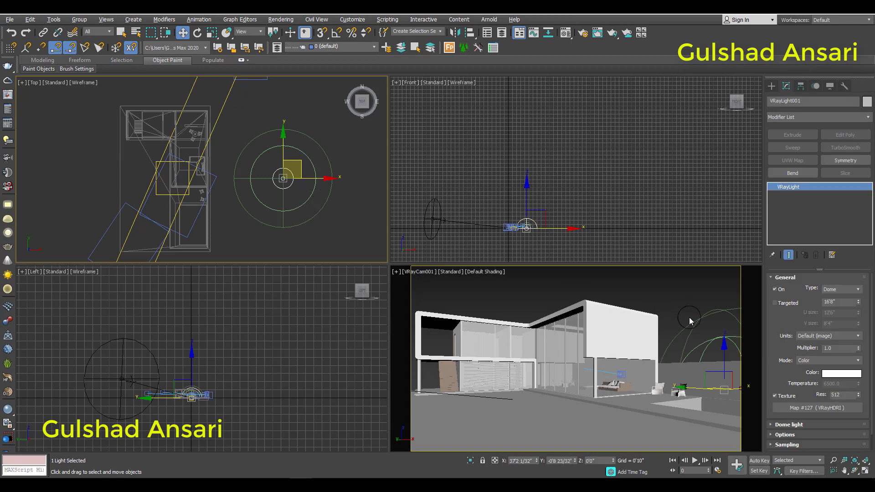
click(687, 319)
key(ctrl+z)
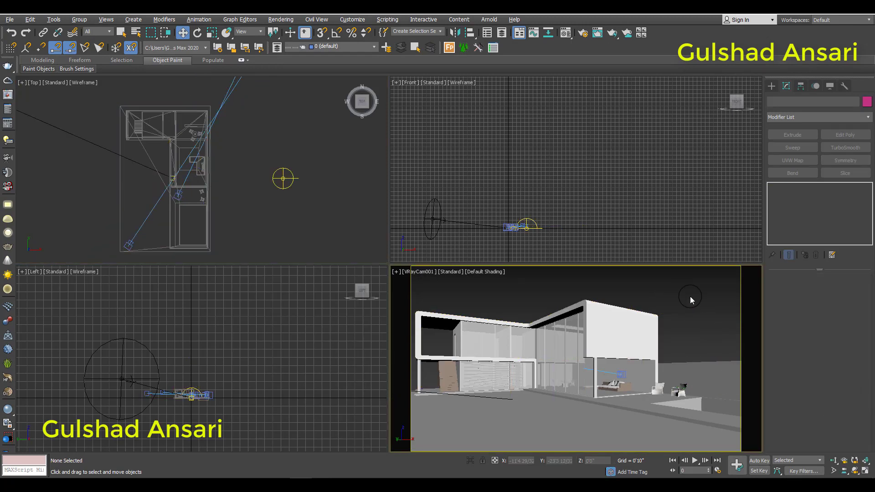
key(alt+w)
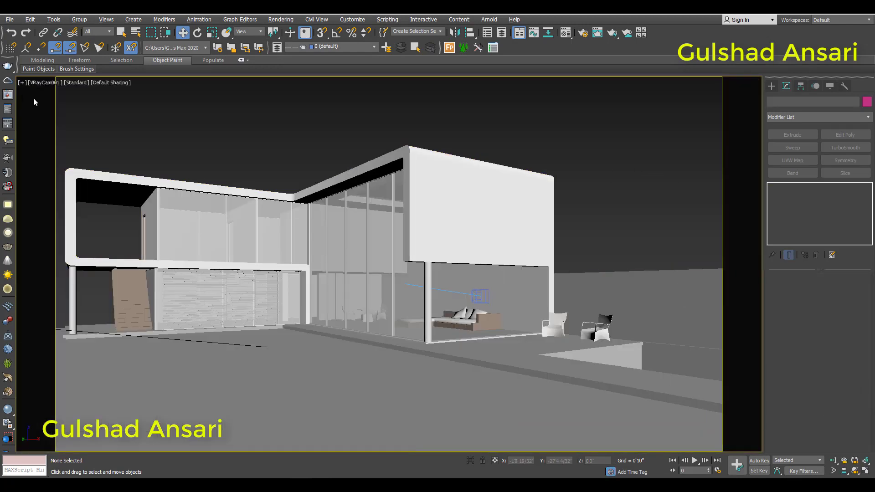
key(shift+q)
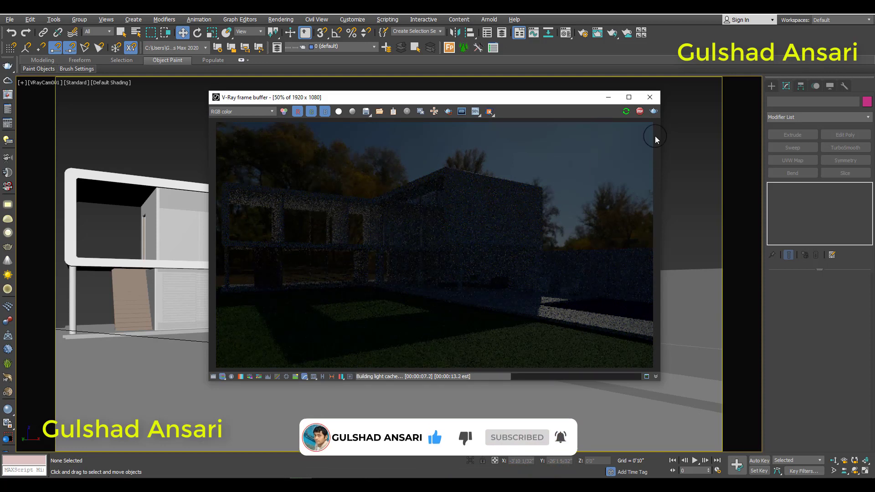
click(640, 111)
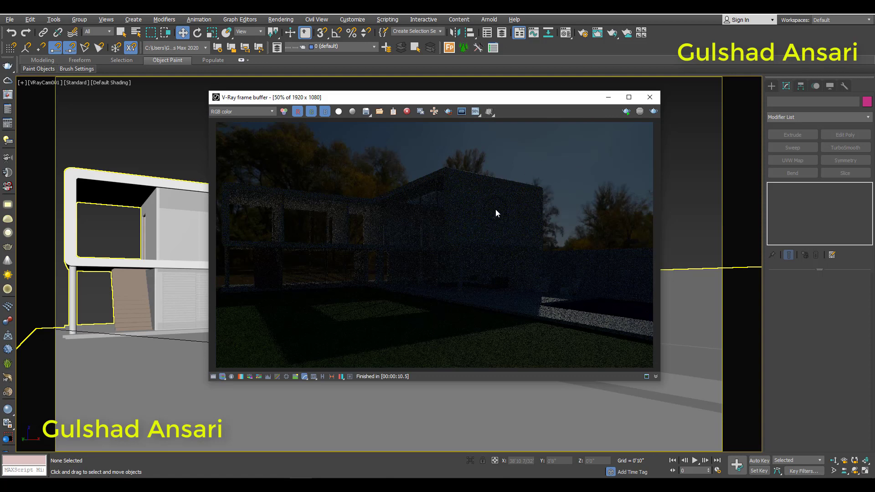
click(650, 97)
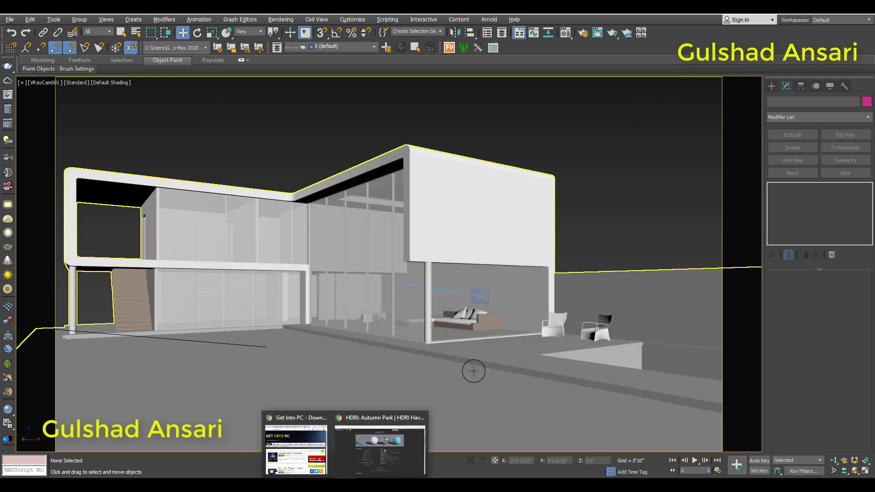
- Read the Autumn Park HDRI's Dynamic Range line on HDRI Haven: 26 EVs
click(422, 440)
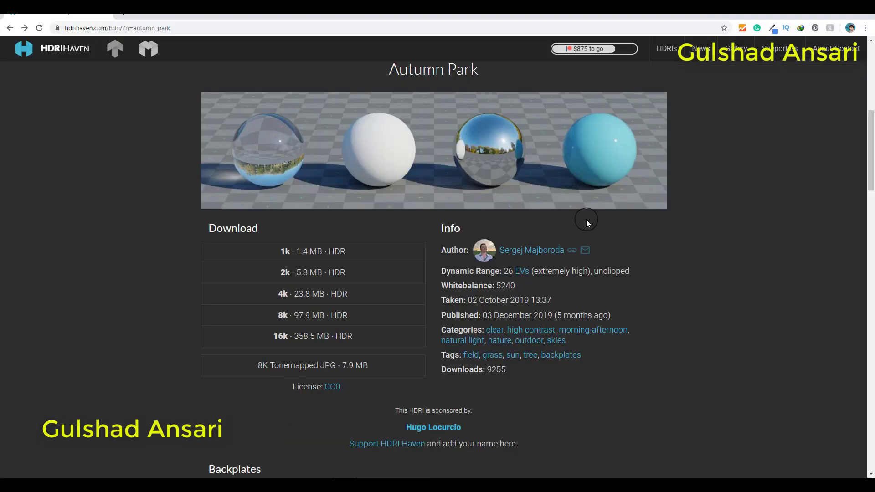
drag(441, 270, 481, 272)
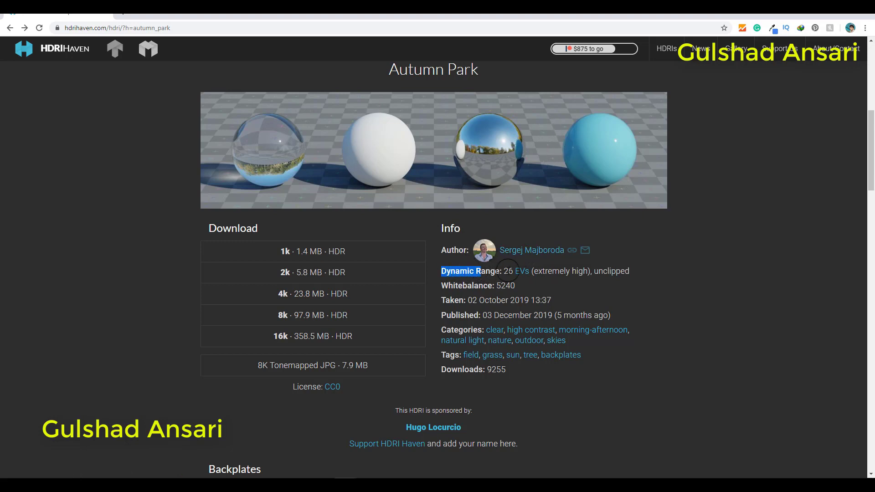
click(512, 268)
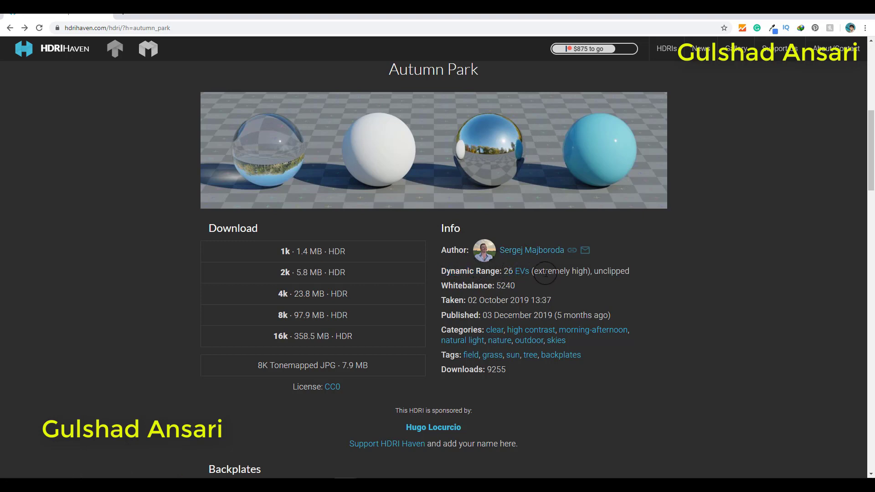
drag(545, 272, 622, 269)
triple_click(507, 271)
double_click(507, 272)
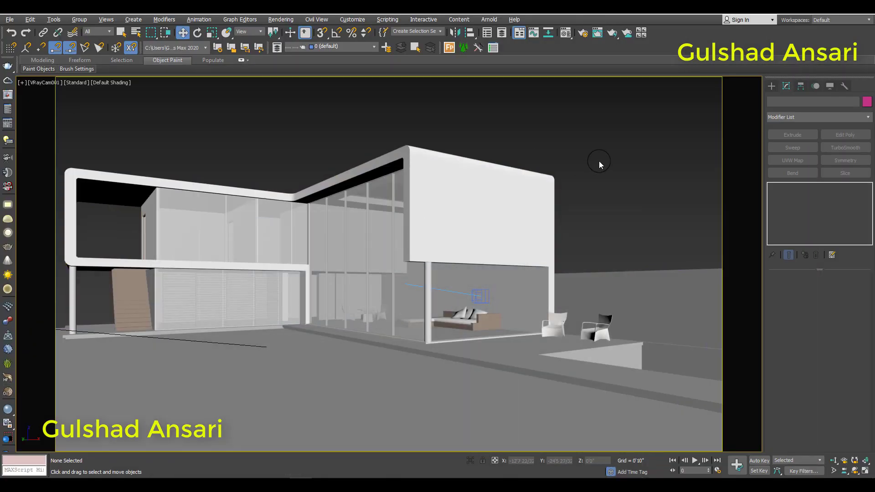
- Set the VRayLight001 dome light's multiplier to 30.0
key(alt+w)
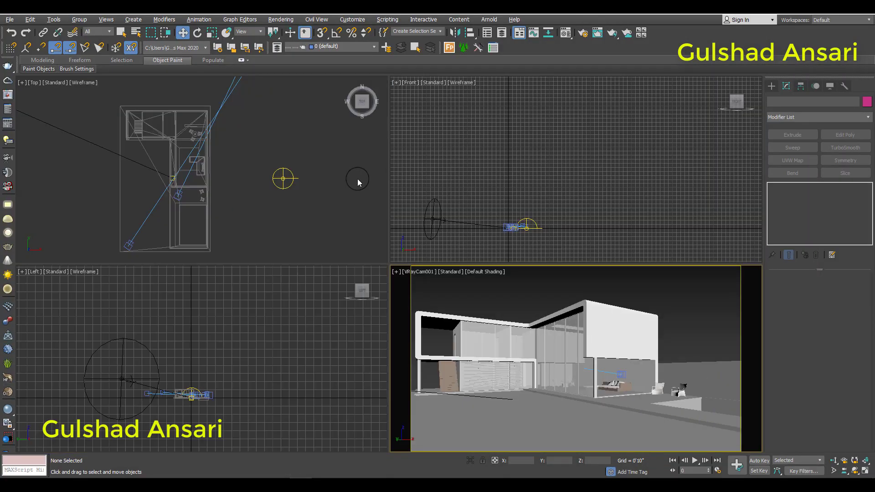
click(283, 179)
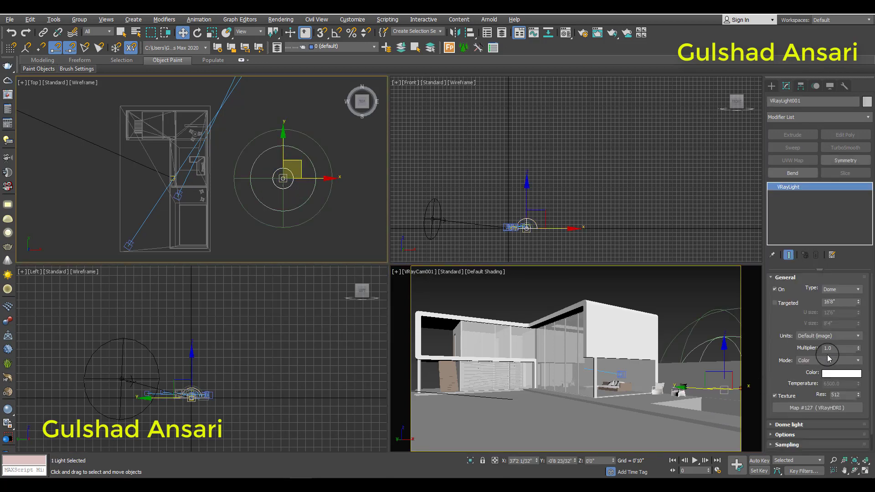
drag(840, 349, 819, 350)
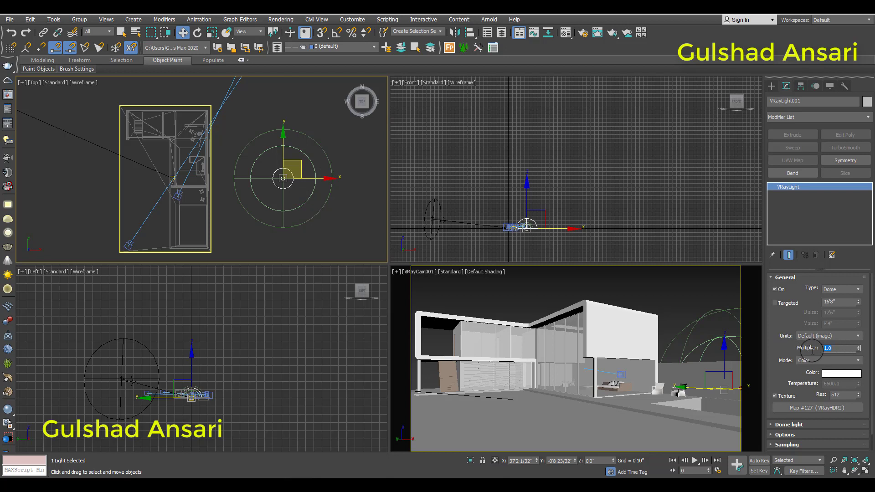
text(30)
key(Return)
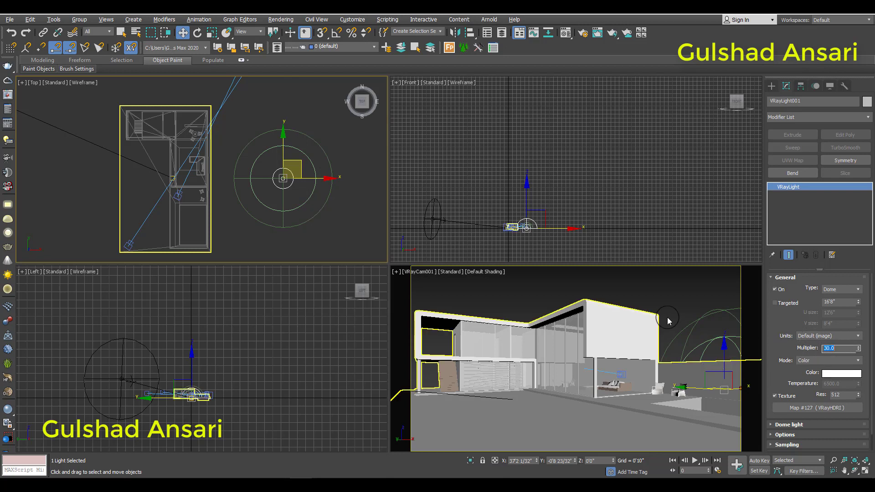
click(668, 321)
- Re-render the maximized camera view in the V-Ray frame buffer, then close it
key(alt+w)
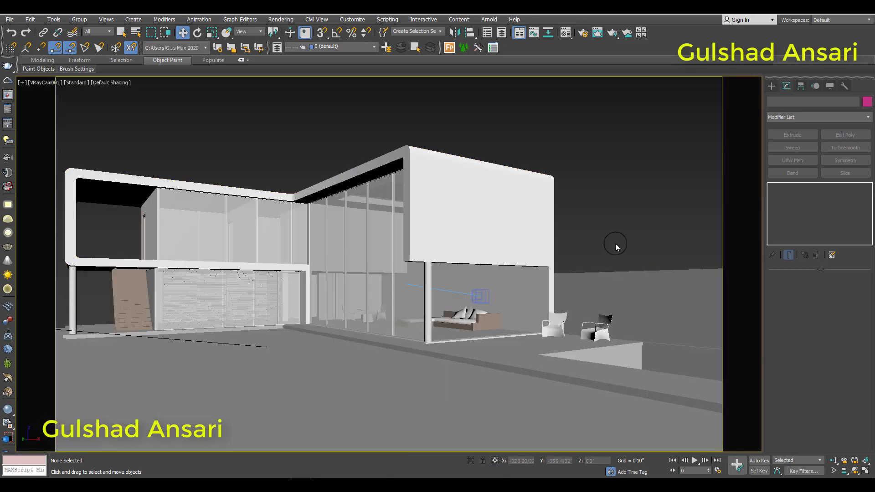
click(8, 95)
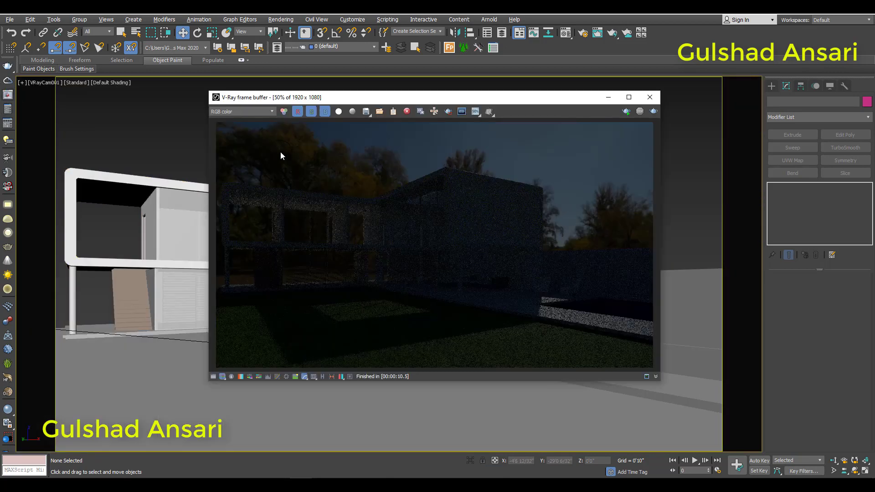
click(626, 112)
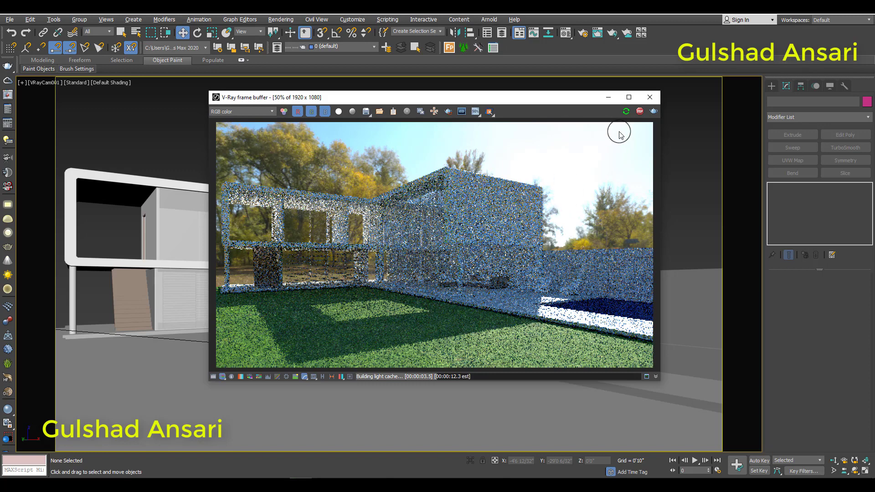
click(639, 111)
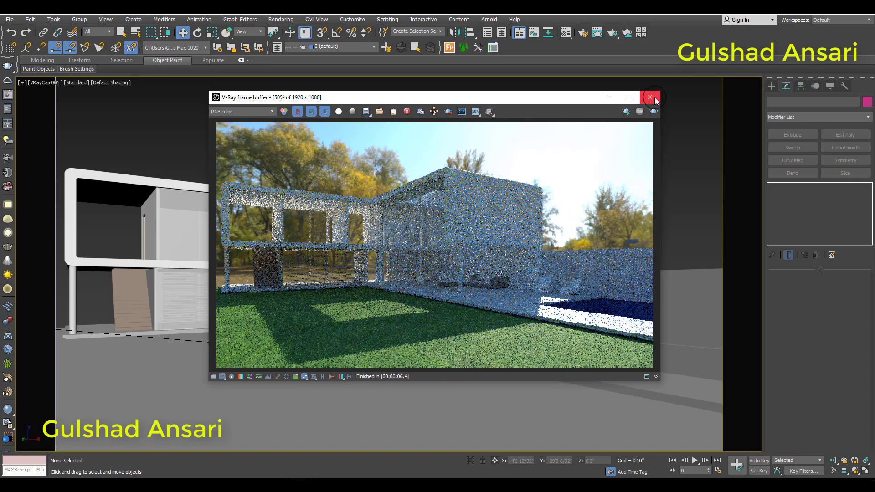
click(654, 100)
- Restore the four viewports, check the dome light, and open the Material Editor
key(alt+w)
click(284, 178)
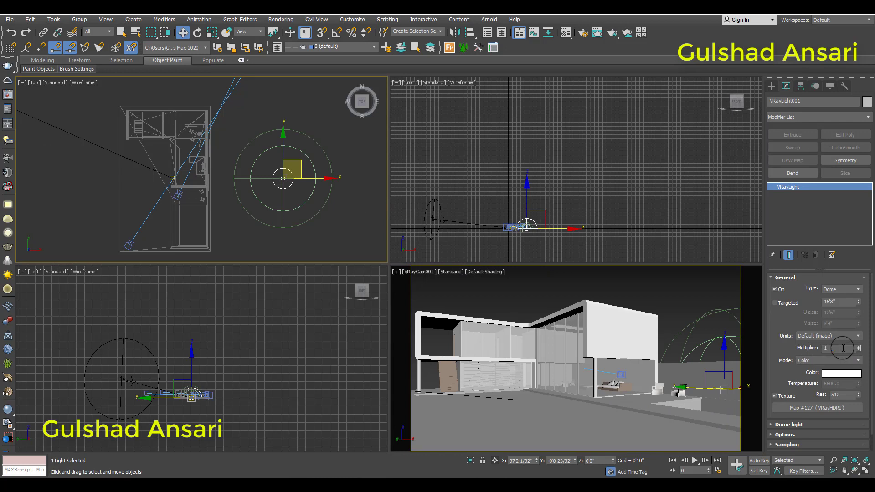
click(684, 309)
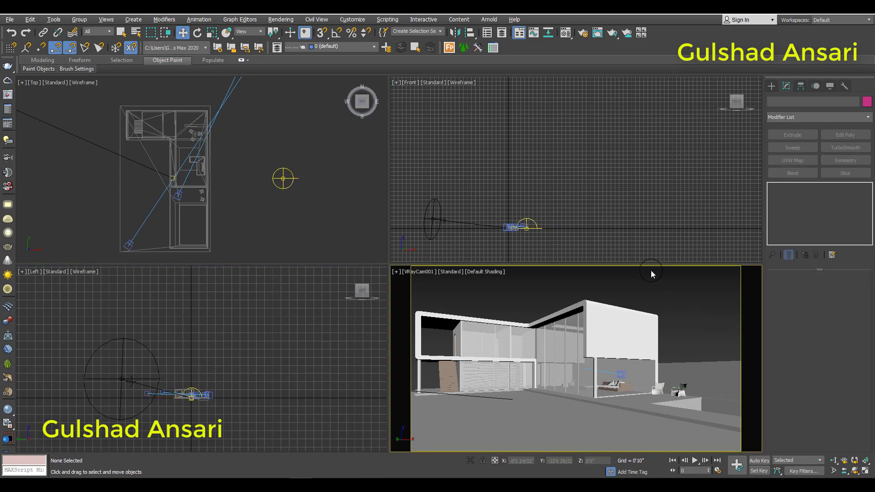
click(565, 34)
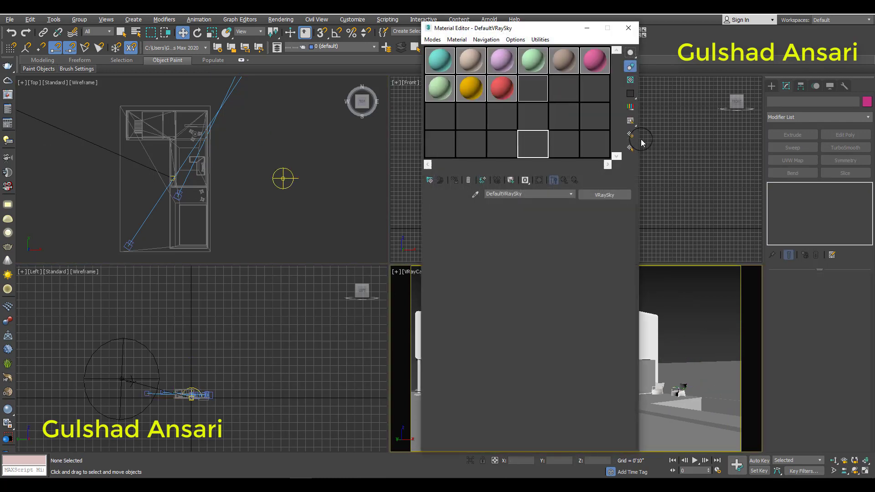
- Instance the dome light's VRayHDRI Map #127 into the green slot and preview the autumn park image
click(597, 93)
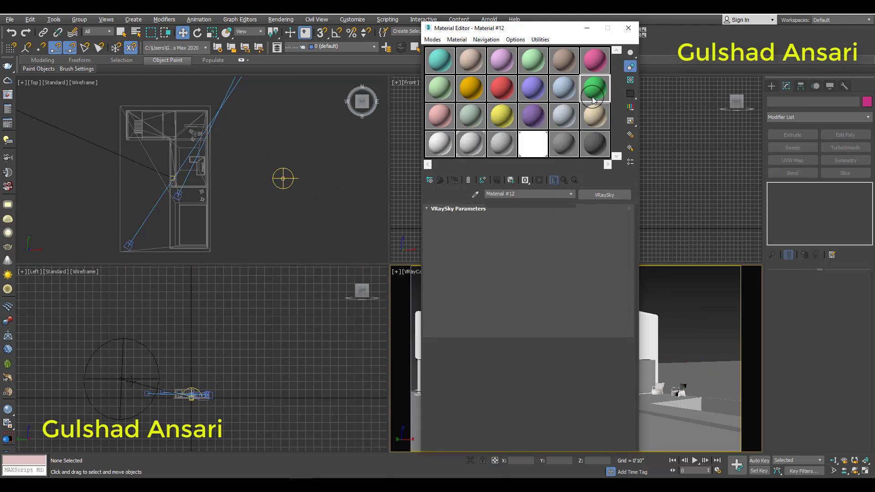
drag(556, 35, 461, 29)
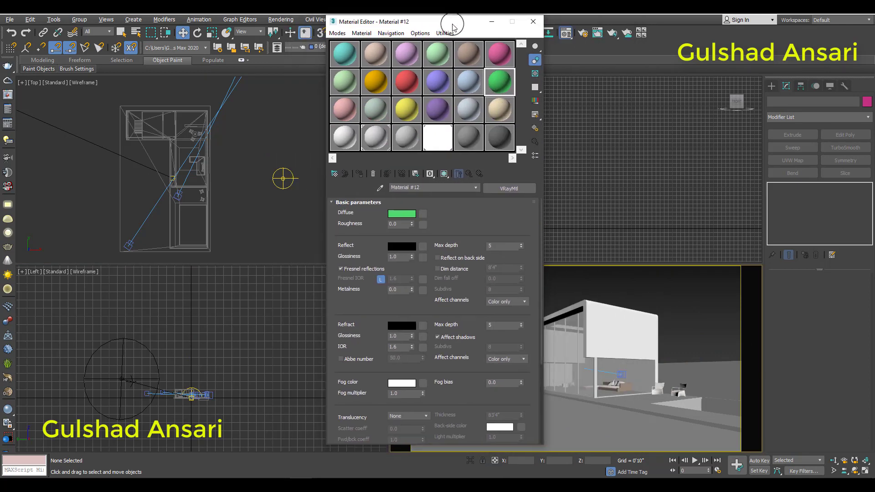
click(282, 178)
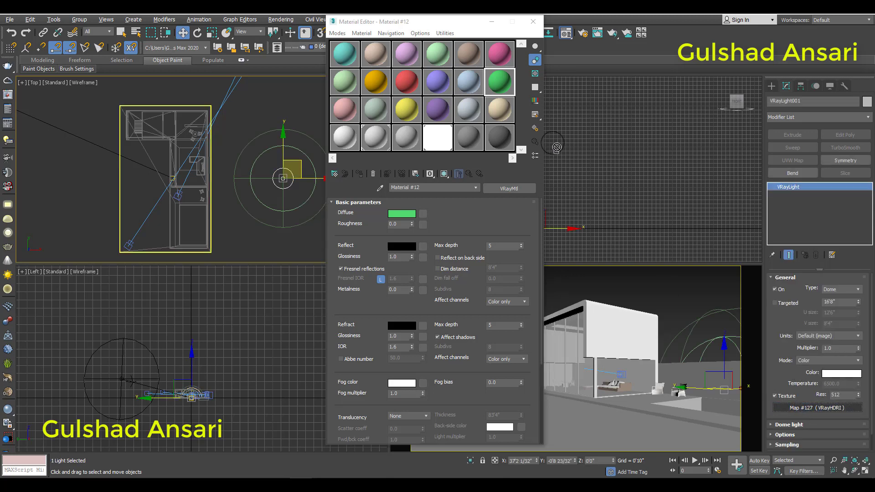
drag(772, 390, 499, 81)
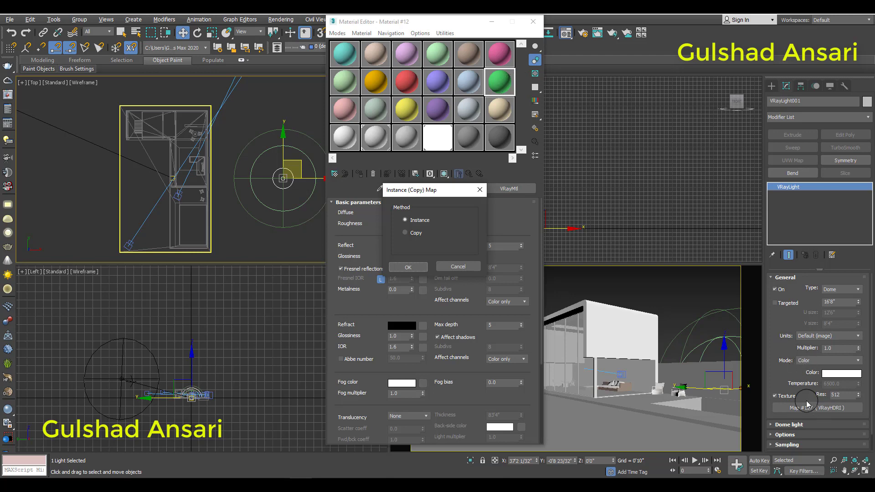
click(408, 266)
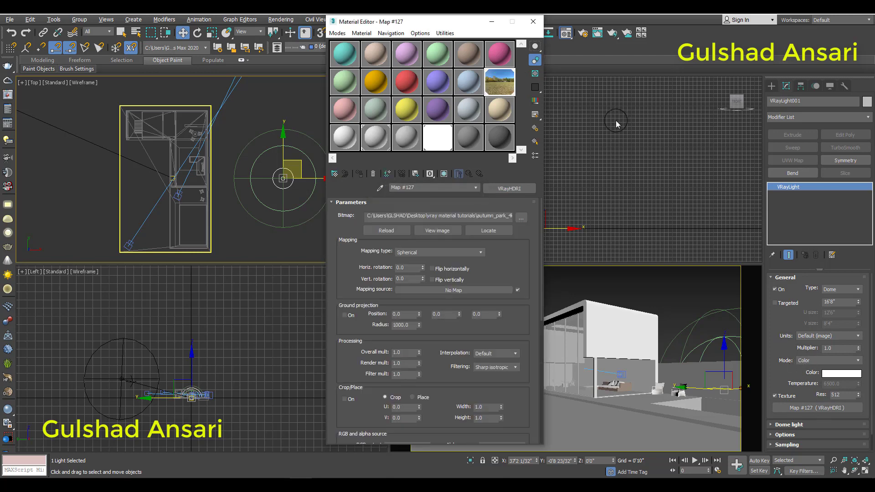
double_click(504, 86)
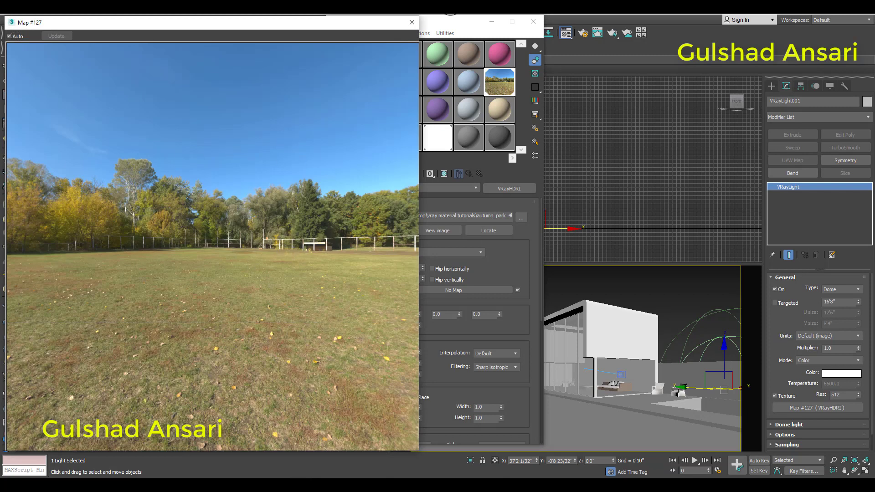
click(411, 22)
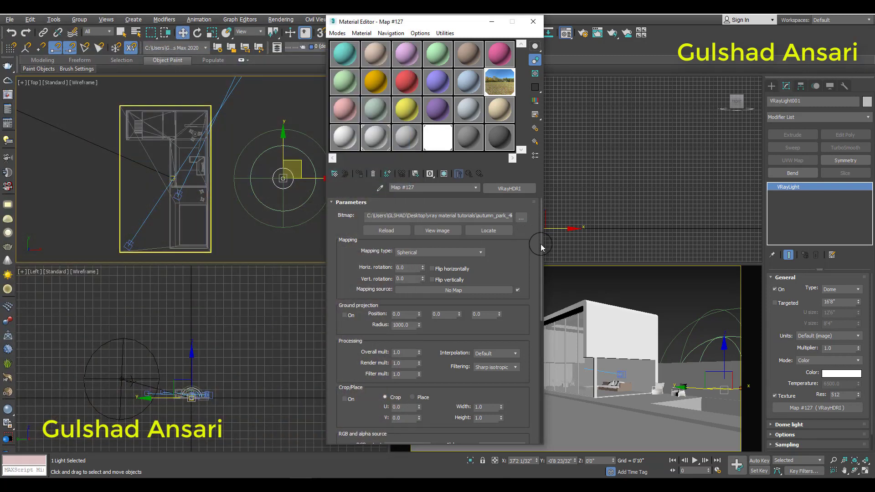
- Set the HDRI map's Overall mult to 5.0 and start editing Render mult
mouse_move(540, 244)
mouse_down()
mouse_move(557, 328)
mouse_move(499, 100)
mouse_up()
drag(542, 270, 543, 294)
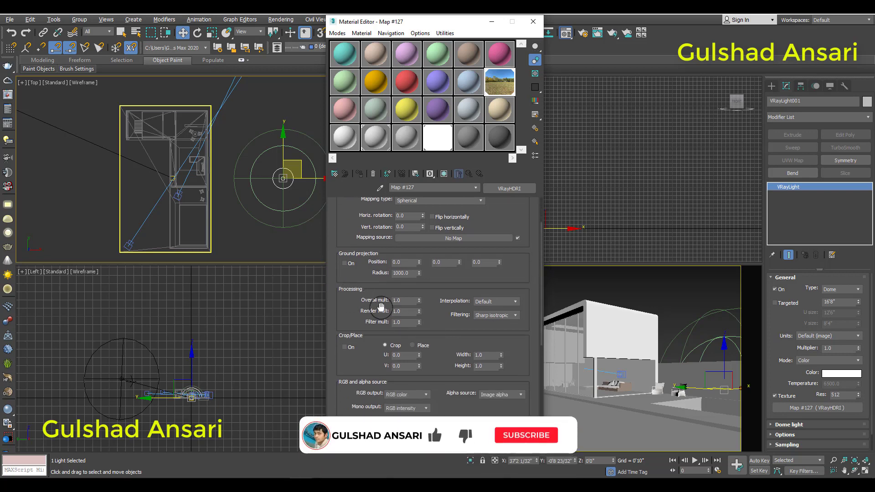
click(409, 300)
key(Tab)
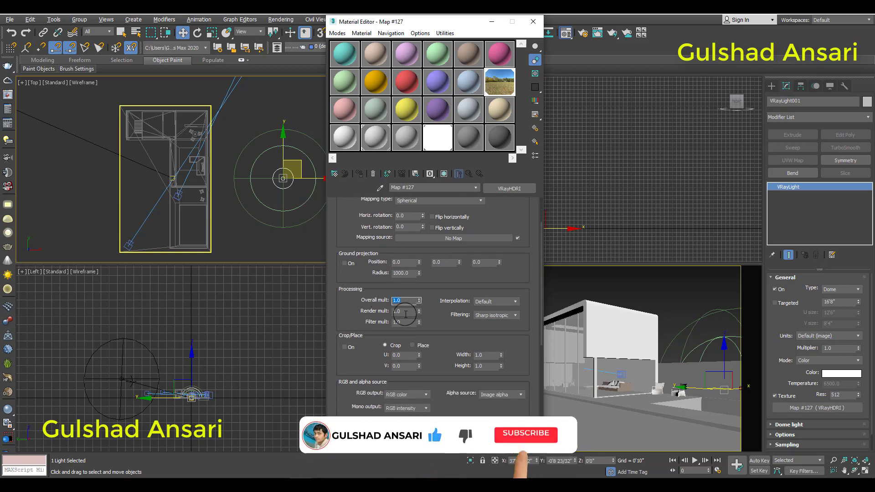
key(shift+Tab)
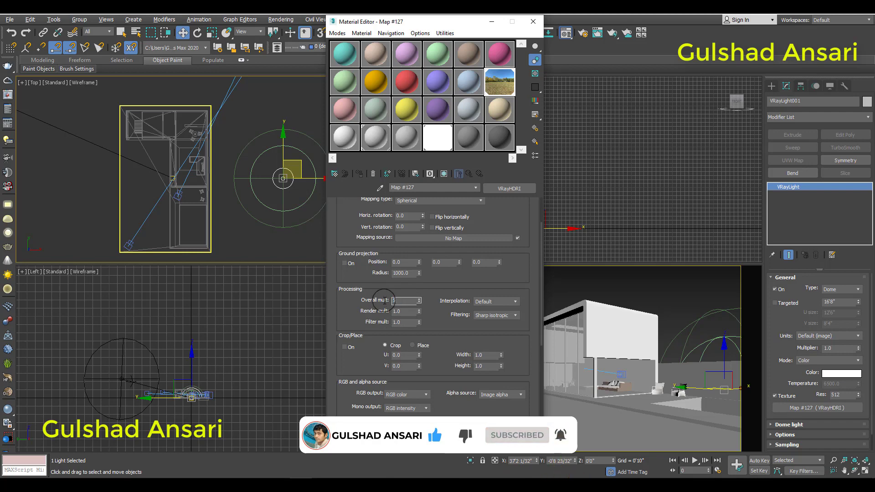
key(Tab)
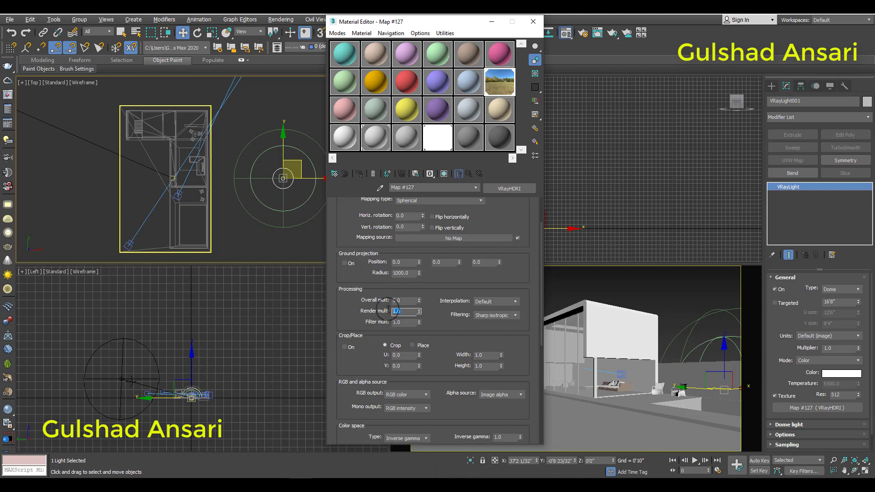
text(5)
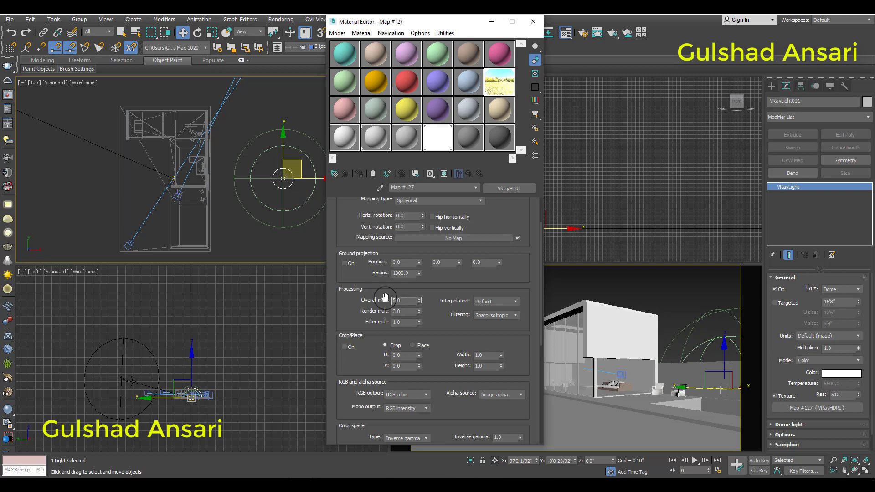
click(405, 313)
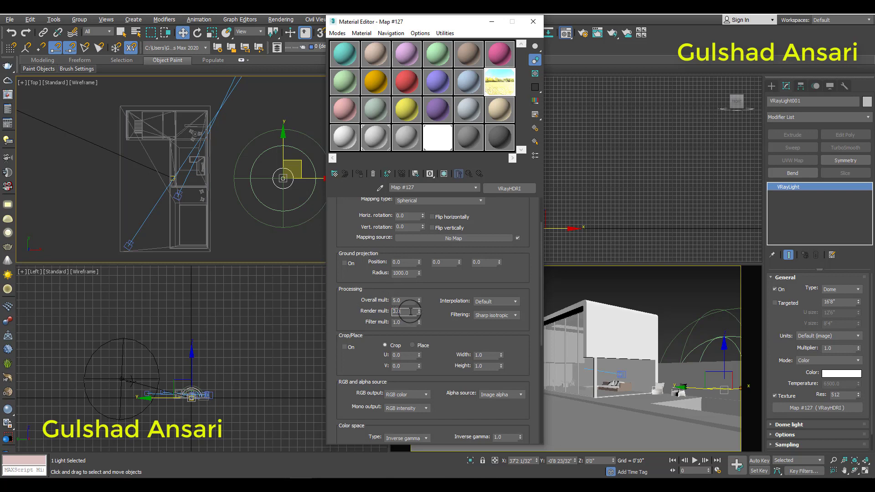
- Test-render with the brightened HDRI, then reset Overall mult to 1.0
click(533, 22)
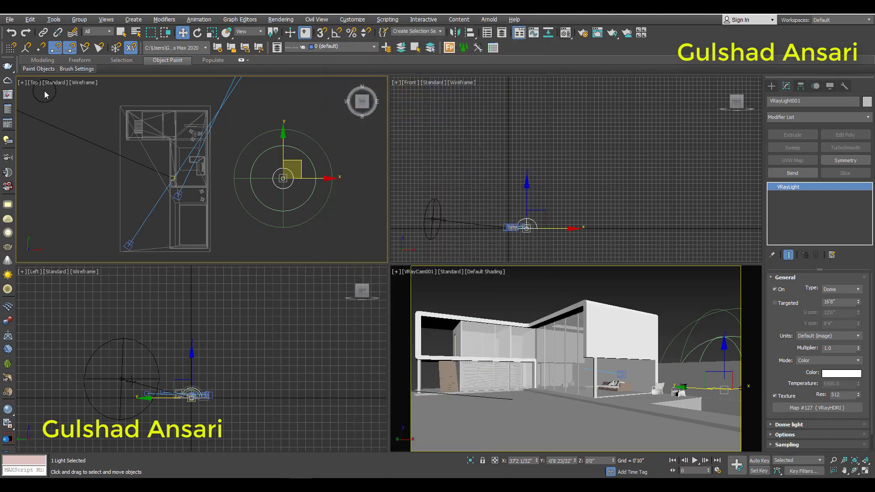
click(10, 108)
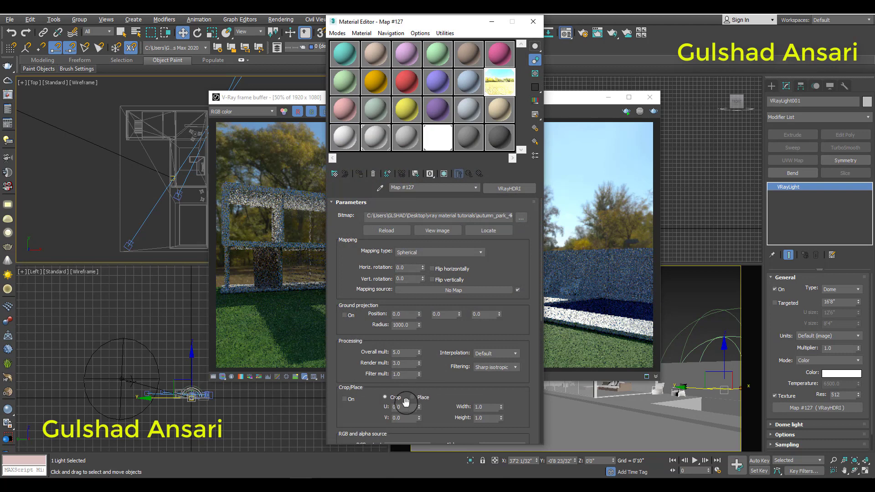
scroll(364, 346, down, 3)
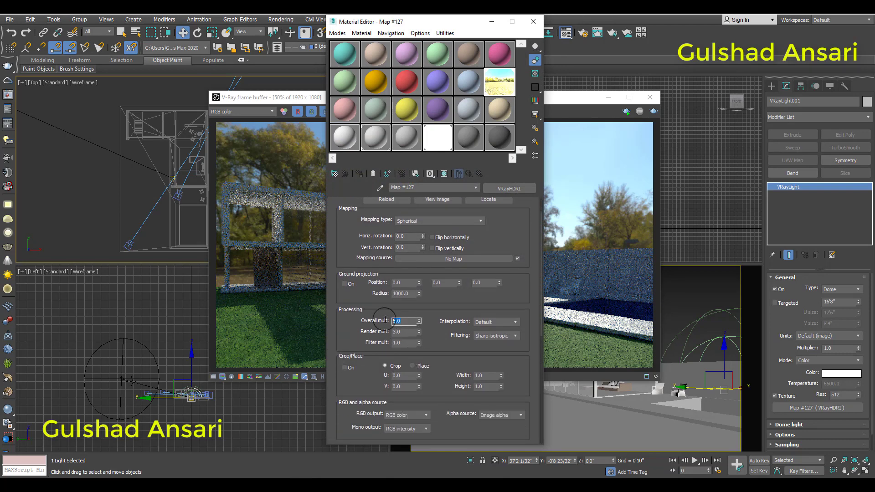
key(Tab)
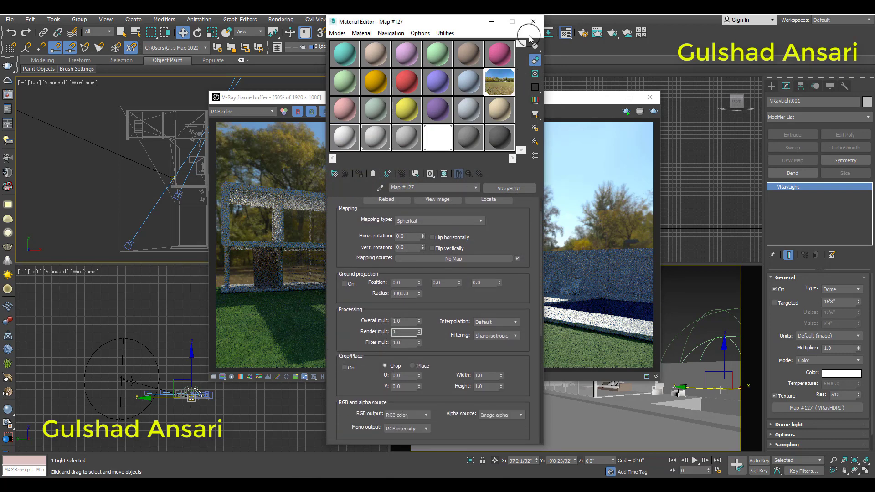
click(533, 22)
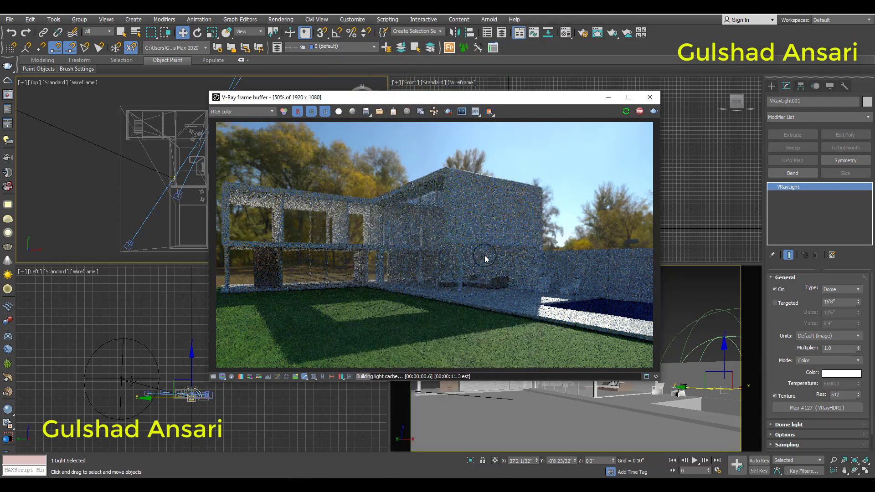
click(650, 97)
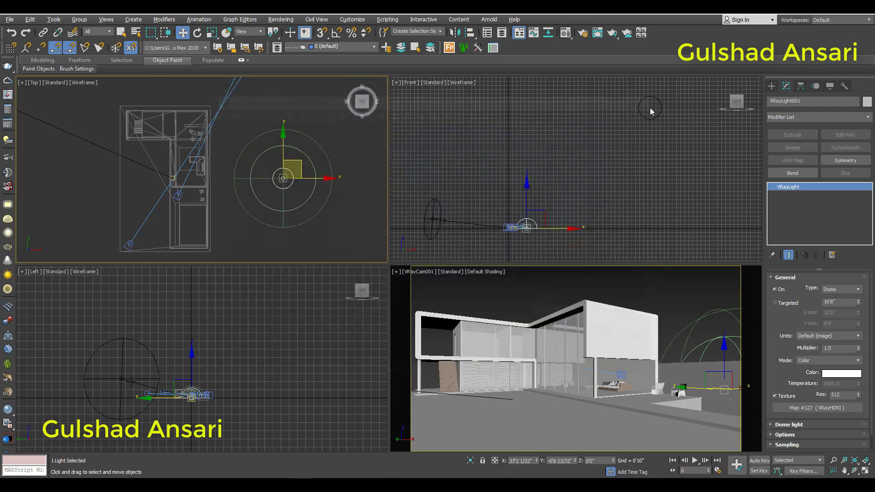
click(511, 227)
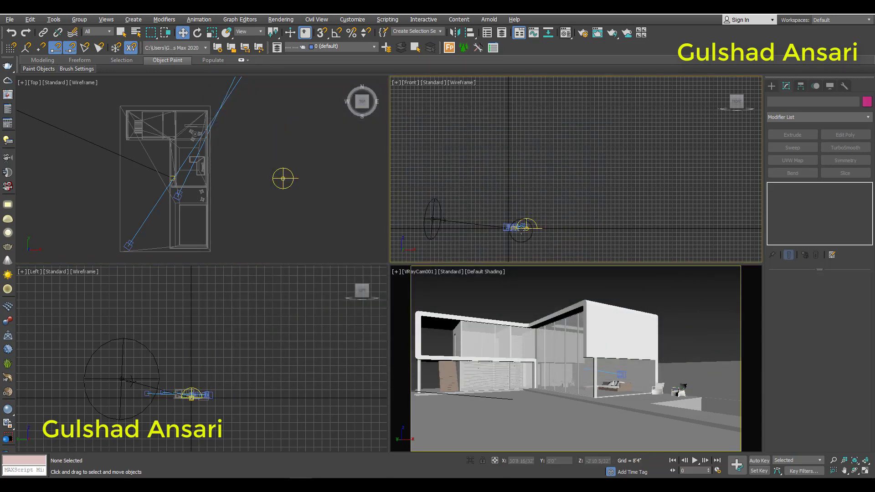
click(853, 379)
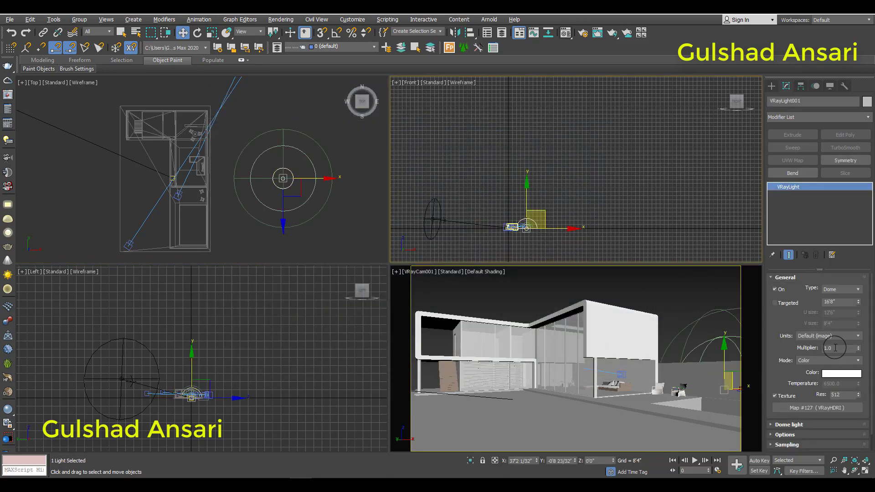
click(686, 196)
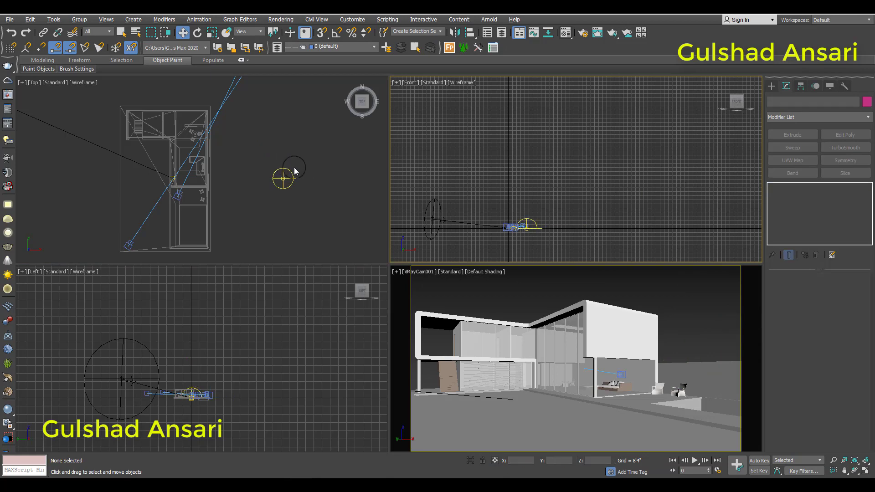
click(531, 29)
key(m)
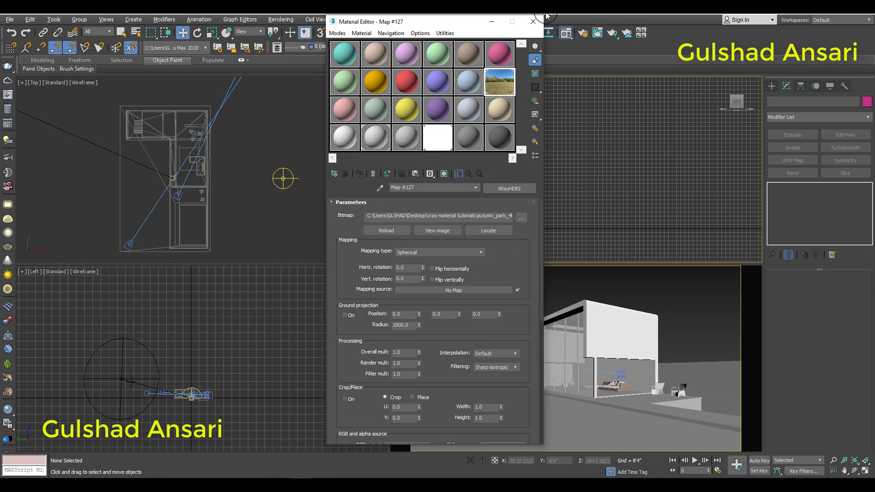
click(533, 21)
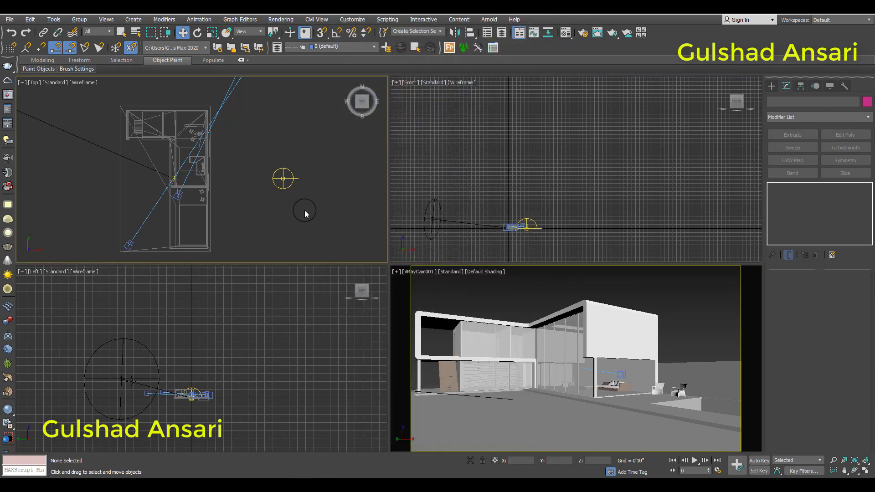
scroll(255, 182, down, 3)
middle_drag(253, 180, 264, 178)
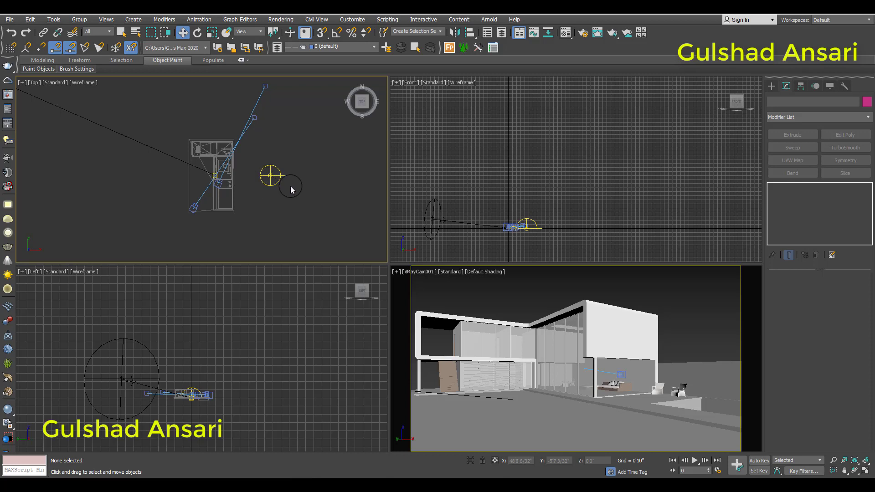
- Set VRayCam001's shutter speed to 50 and start a new render in the V-Ray frame buffer
click(200, 209)
click(201, 210)
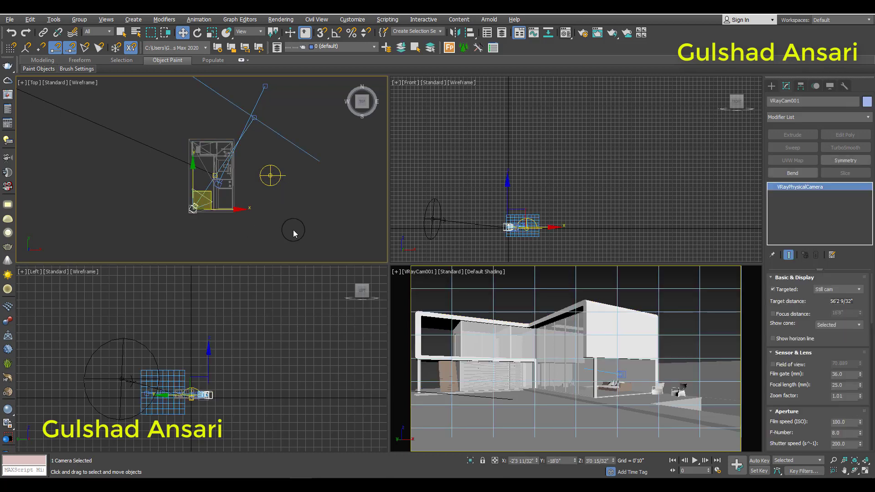
click(624, 278)
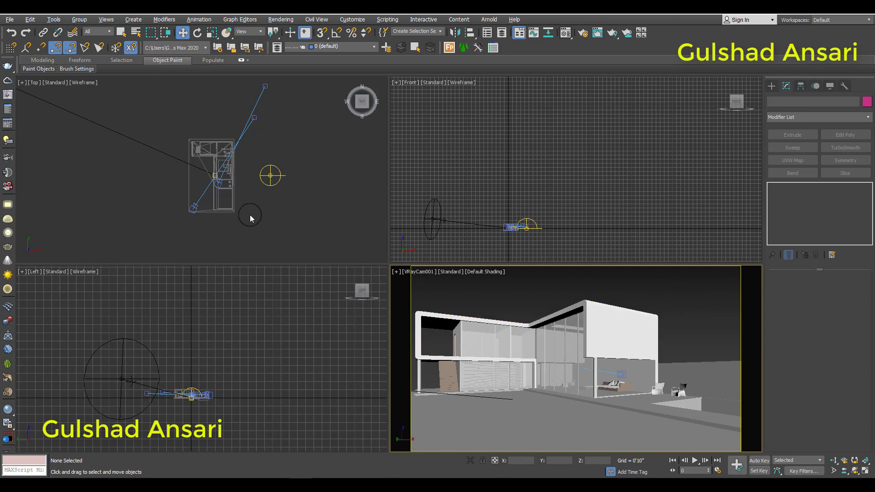
click(194, 207)
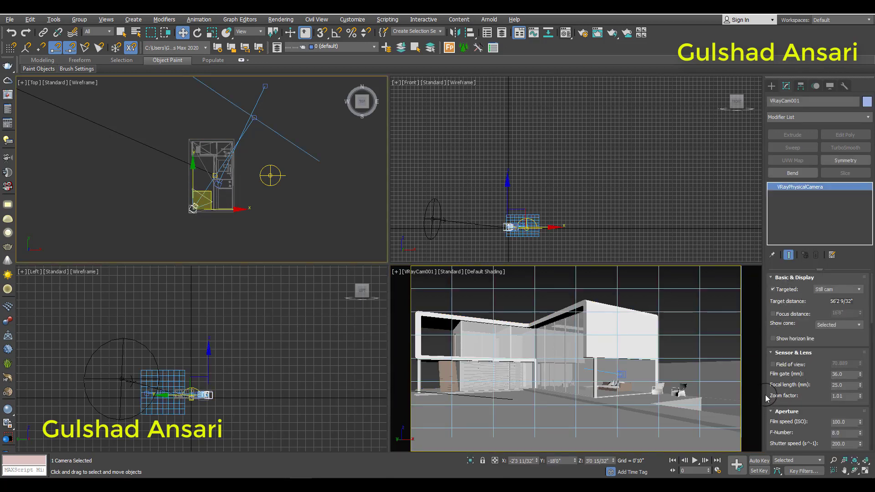
scroll(771, 327, down, 3)
text(50)
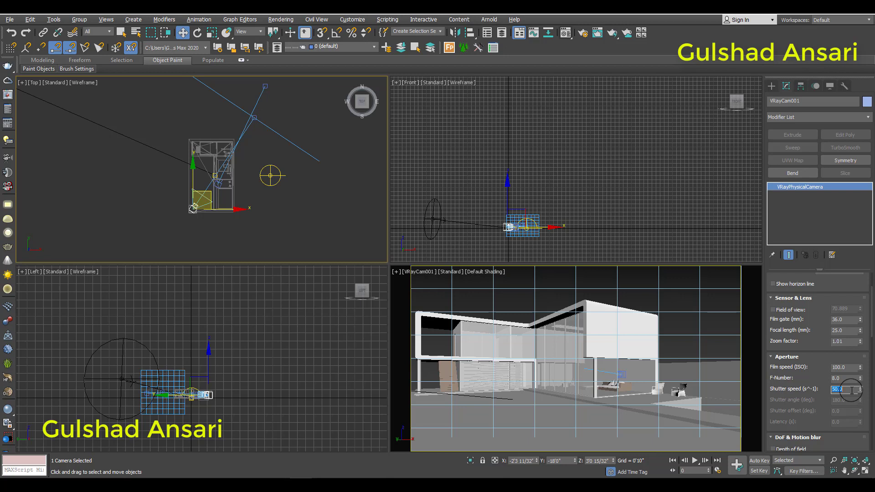
click(635, 301)
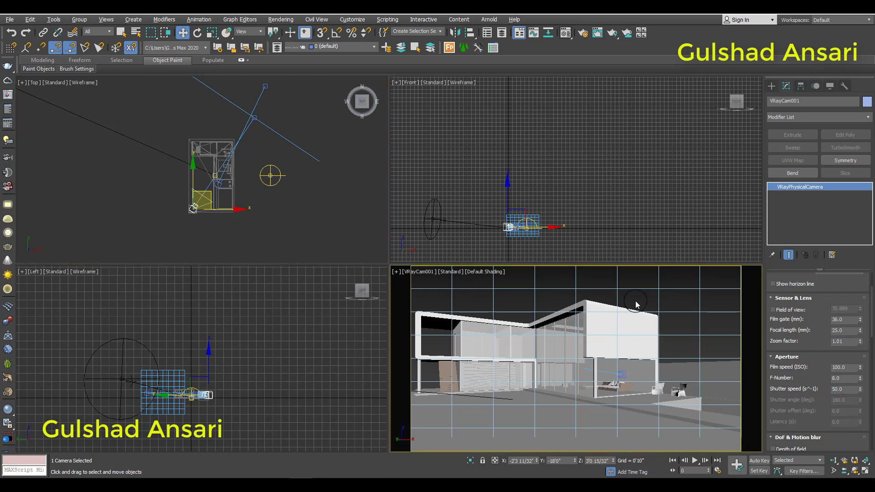
click(7, 95)
click(625, 112)
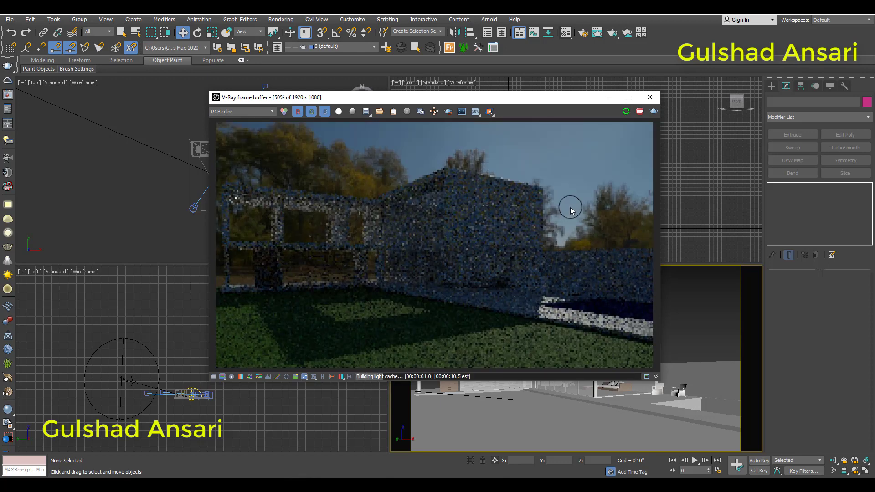
- Re-render with VRayCam001's shutter speed at 10, then begin setting it back to 200
click(640, 111)
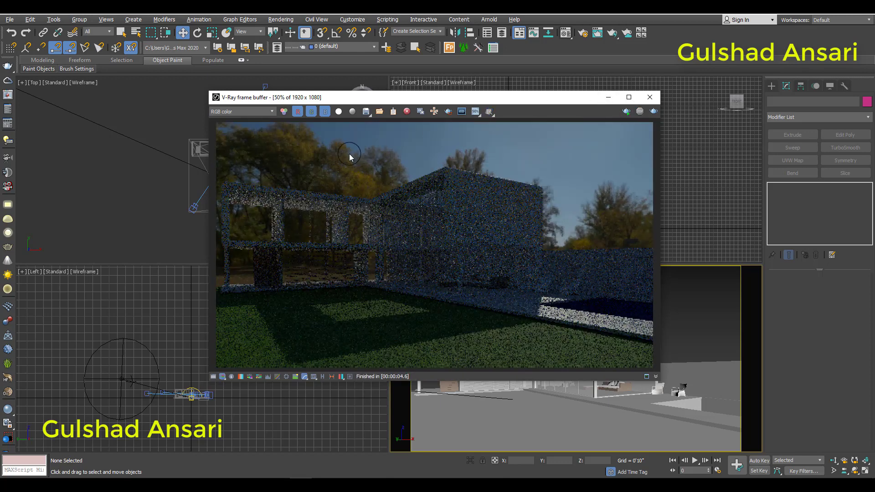
click(194, 207)
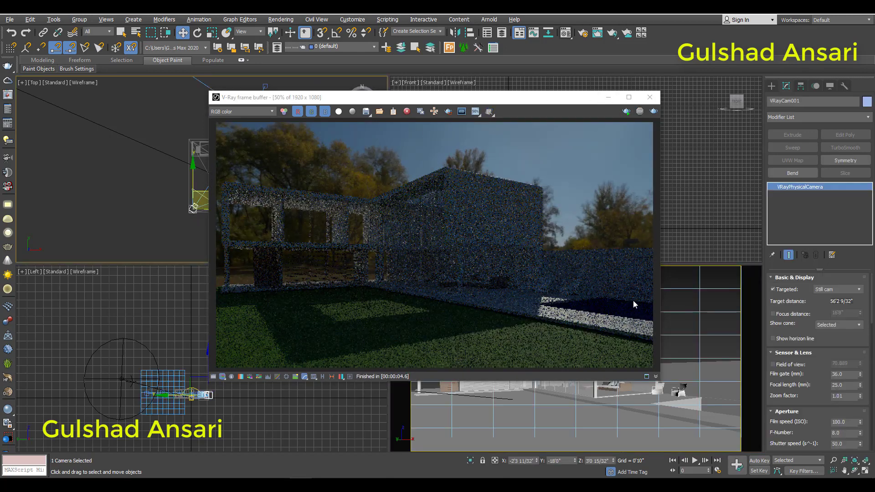
double_click(837, 444)
text(10)
key(Return)
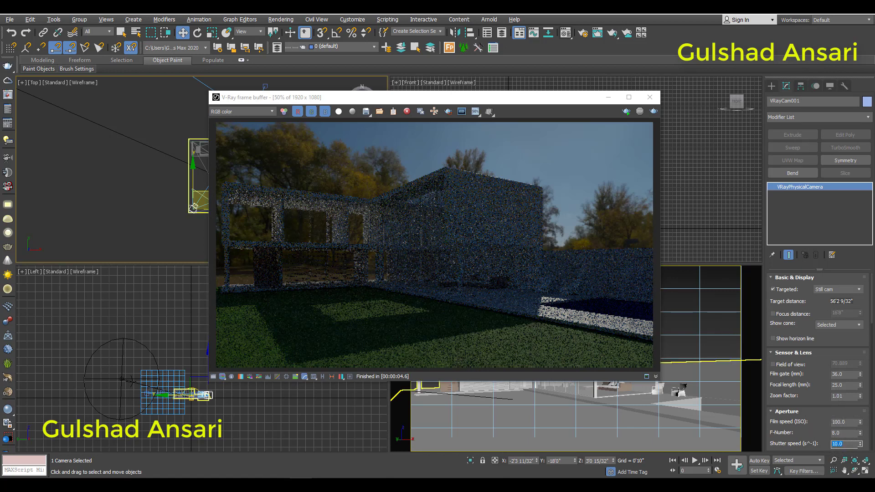
click(626, 111)
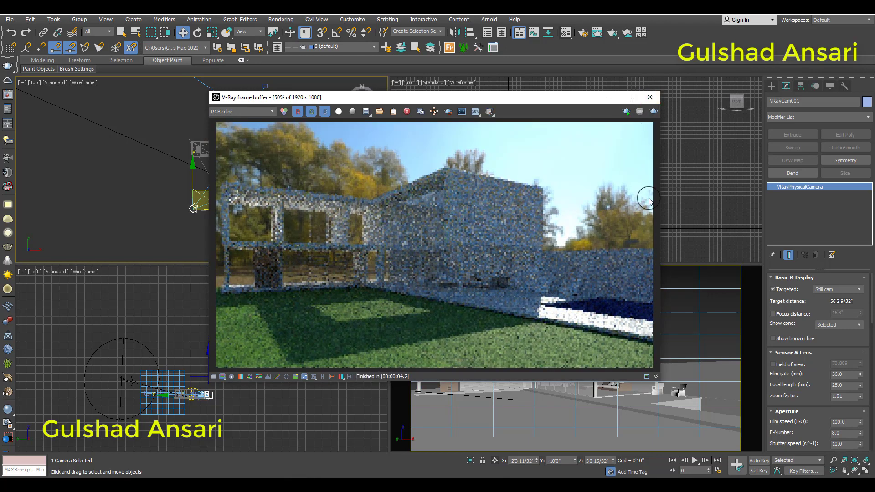
double_click(849, 444)
text(200)
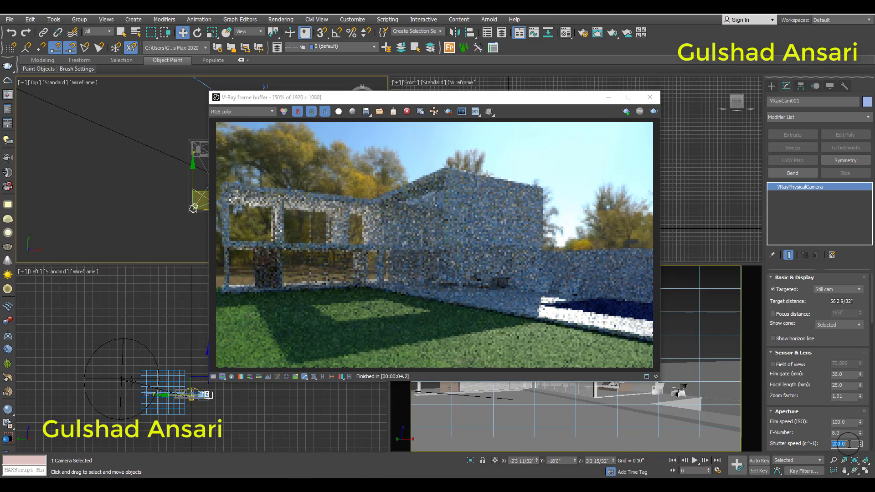
- Review the dome light's 30.0 multiplier and maximize the VRayCam001 view
click(649, 97)
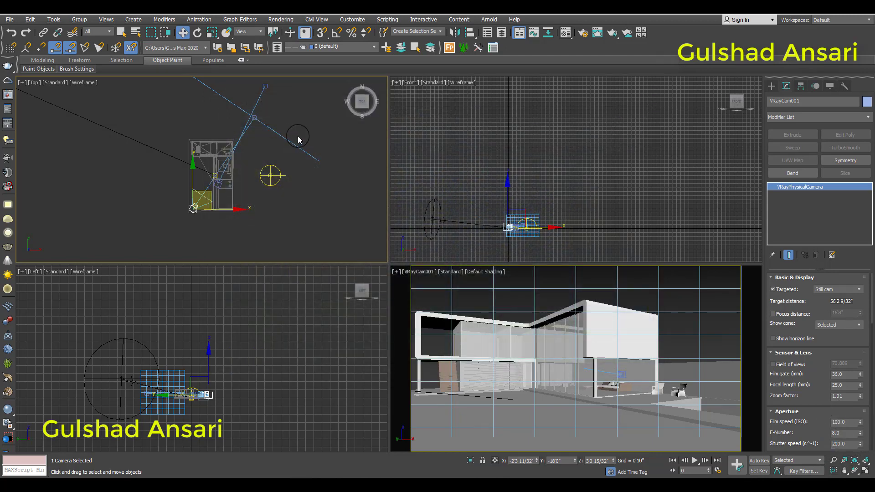
click(269, 182)
click(270, 175)
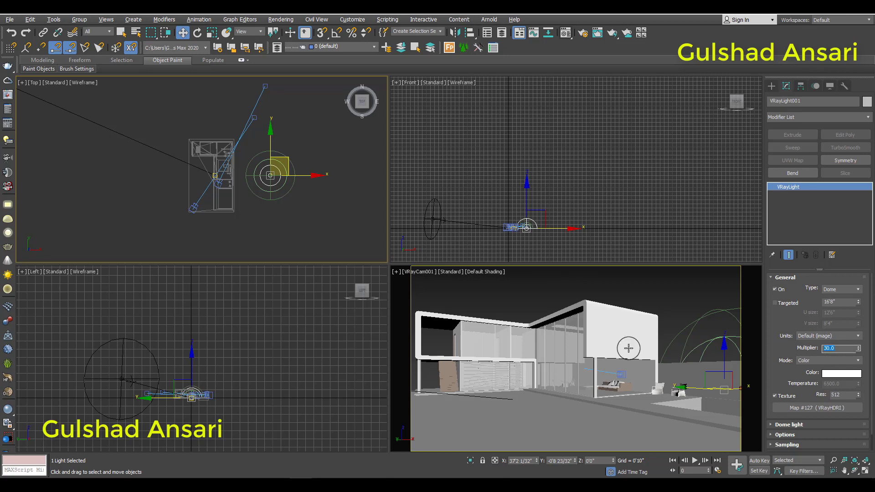
click(580, 292)
key(alt+w)
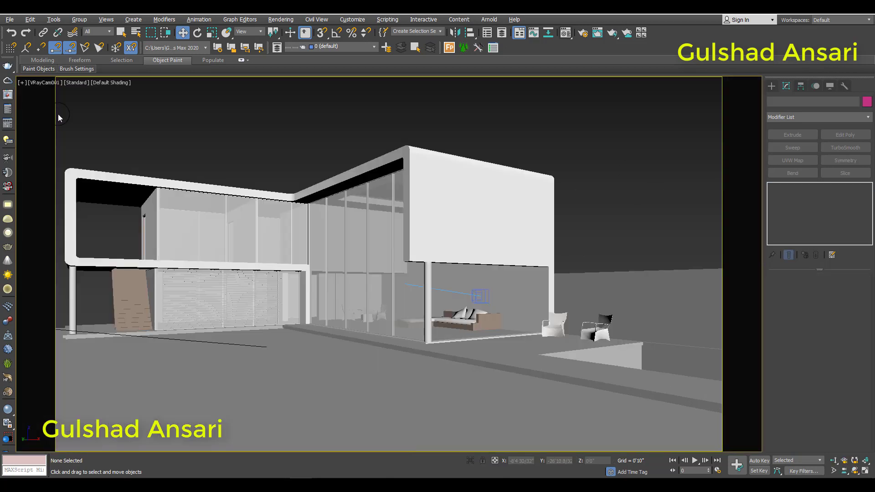
- Render the VRayCam001 view in the V-Ray frame buffer, close it, and restore four viewports
click(8, 95)
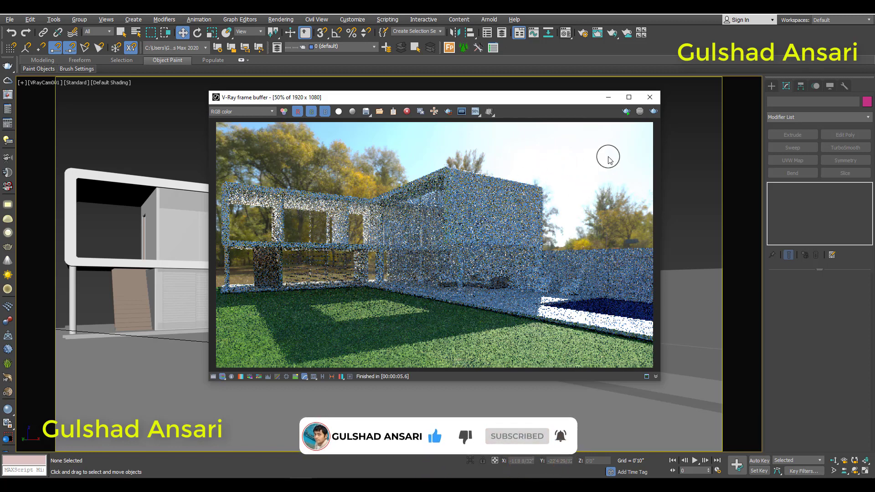
click(649, 97)
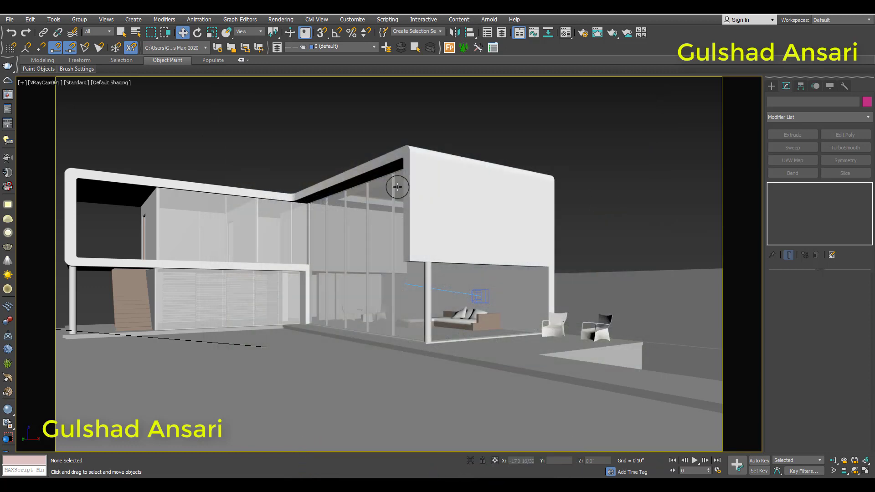
key(alt+w)
click(277, 175)
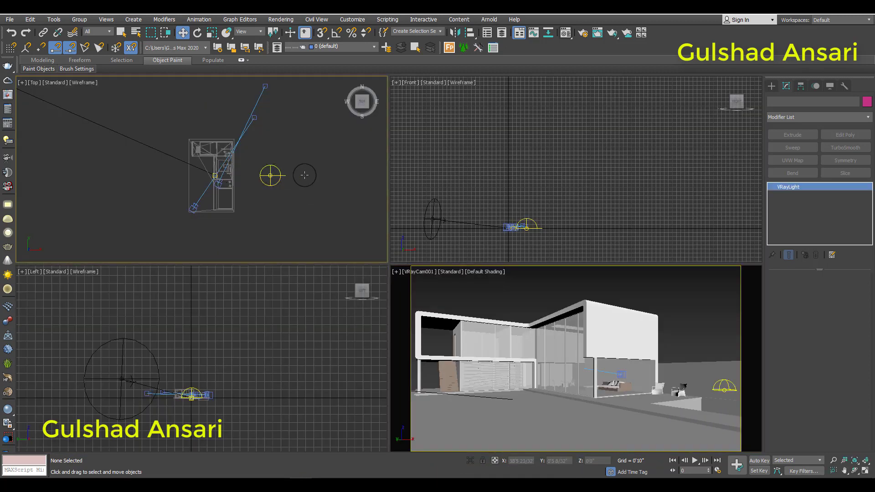
click(323, 147)
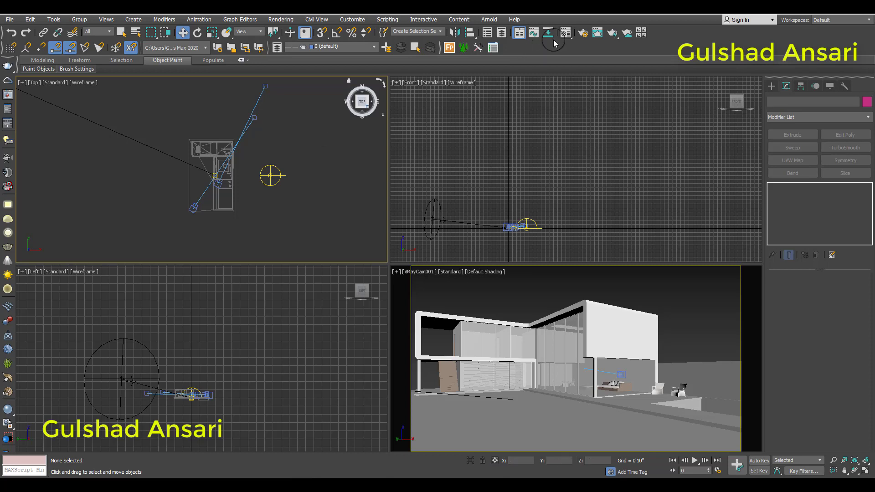
click(565, 33)
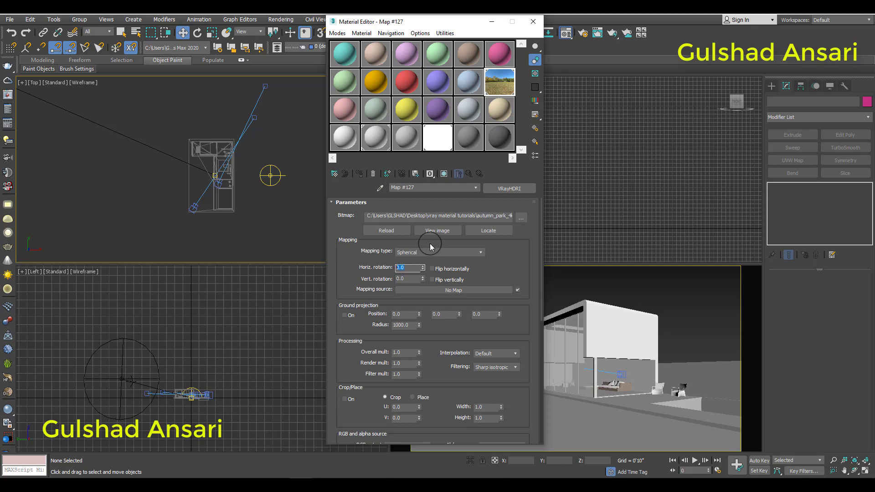
double_click(500, 82)
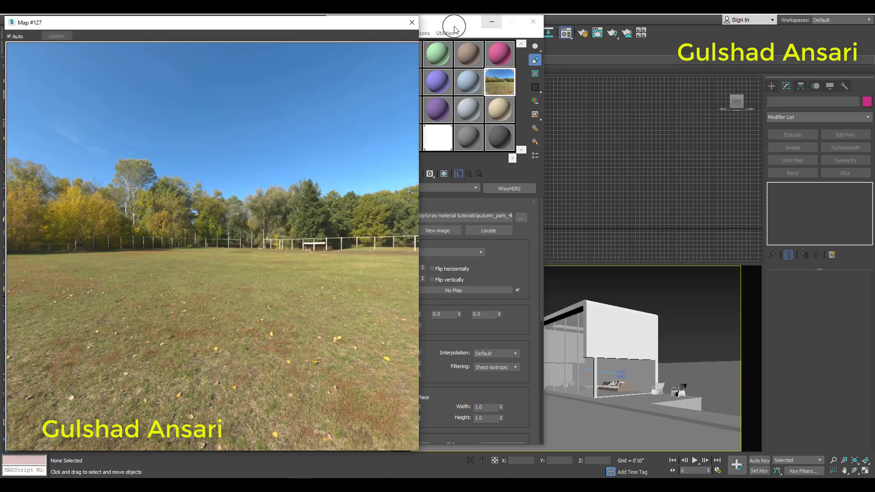
drag(456, 22, 543, 33)
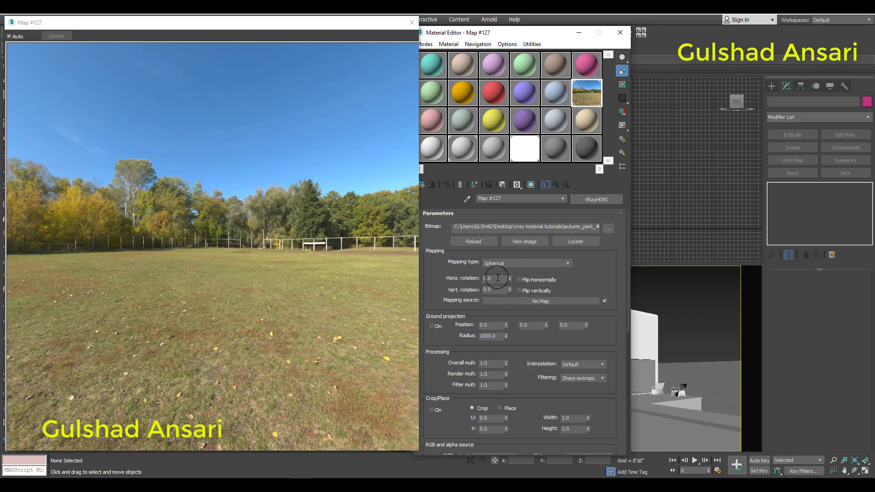
drag(497, 278, 477, 280)
key(Return)
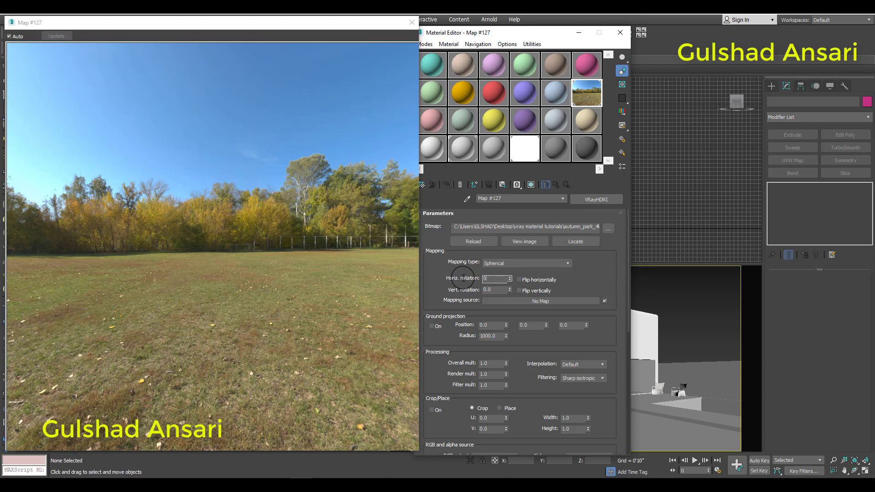
key(Return)
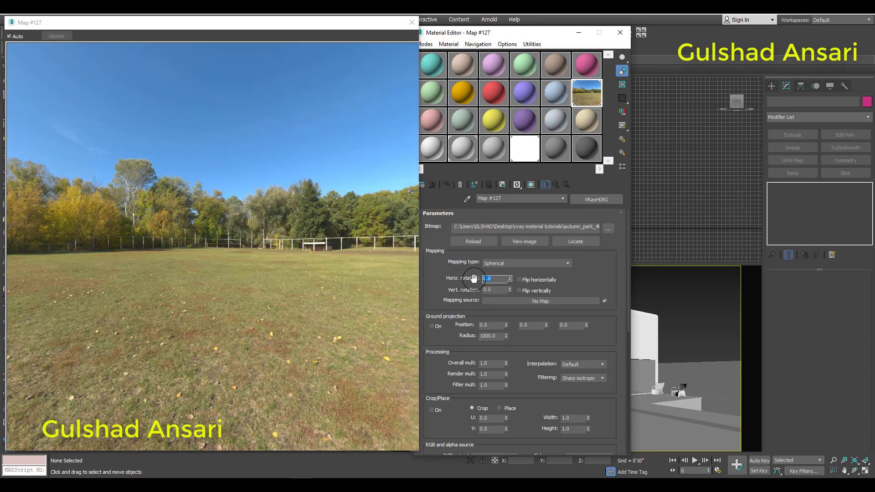
- Enable Lock texture to icon on the dome light and open the V-Ray frame buffer
click(619, 32)
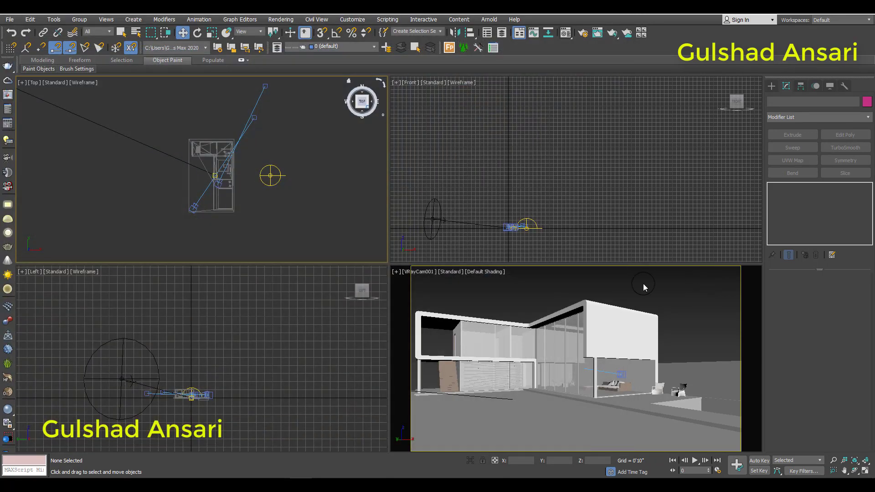
click(684, 314)
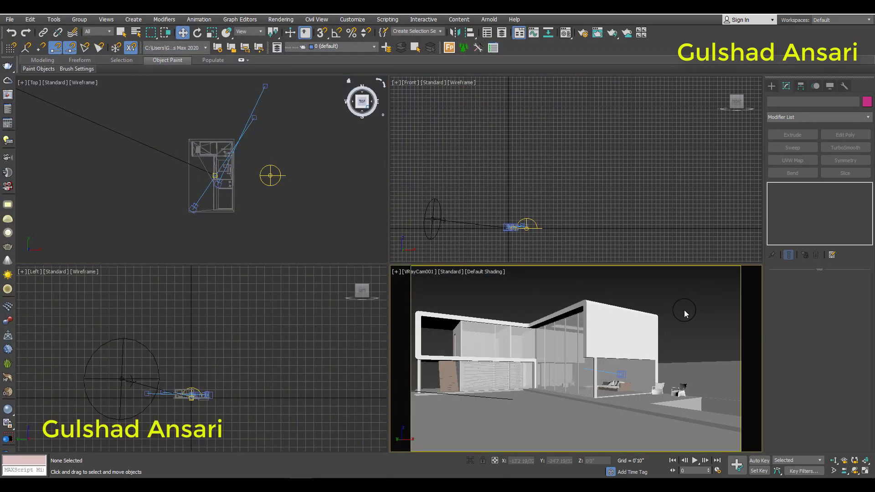
click(270, 175)
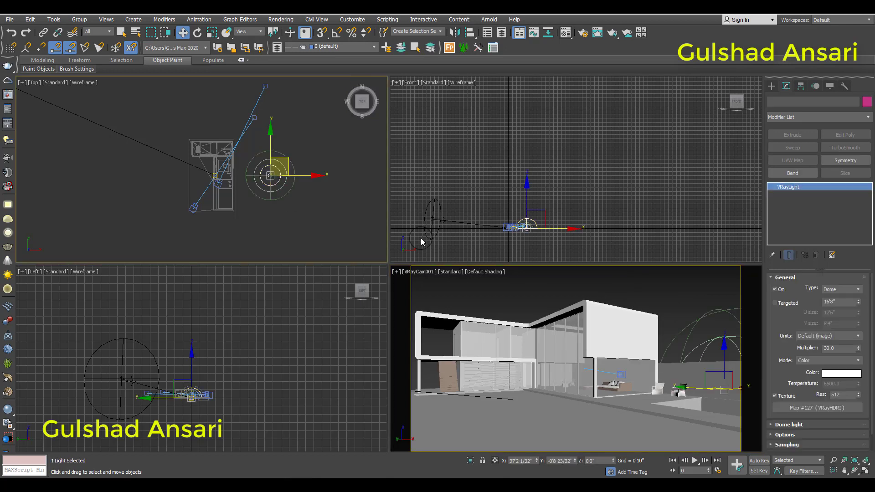
click(779, 427)
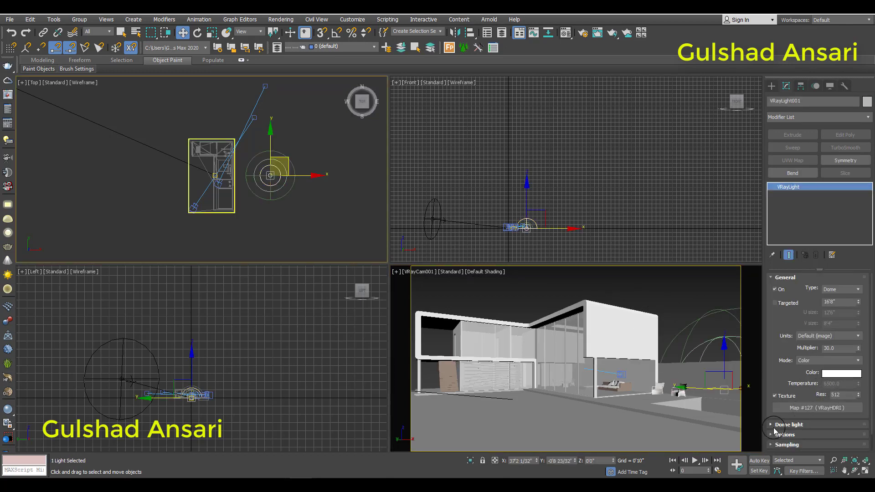
drag(773, 429, 771, 408)
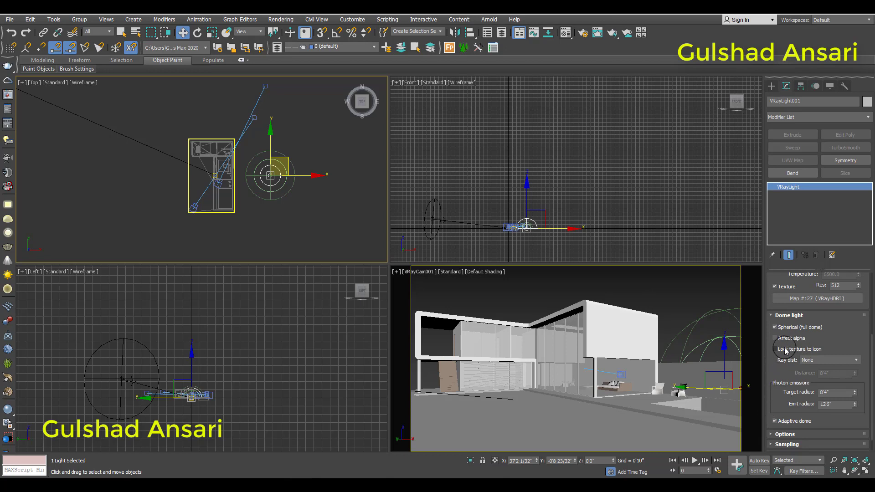
click(775, 349)
click(353, 225)
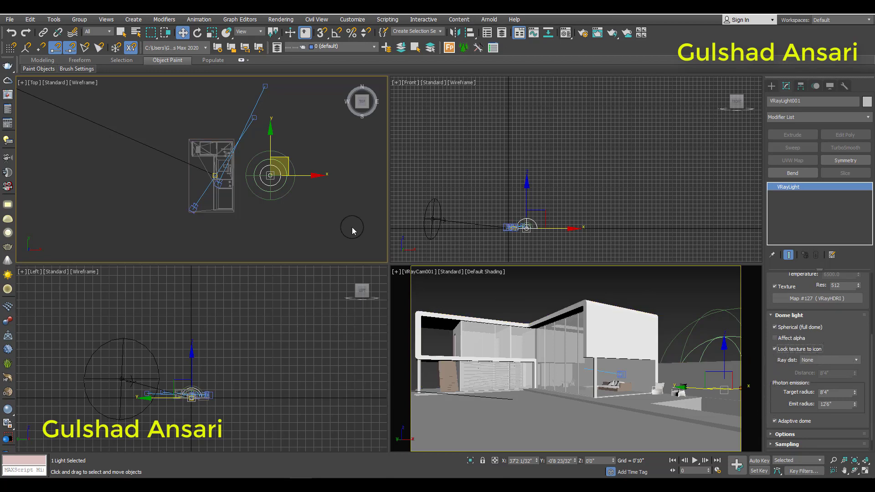
click(271, 176)
click(8, 96)
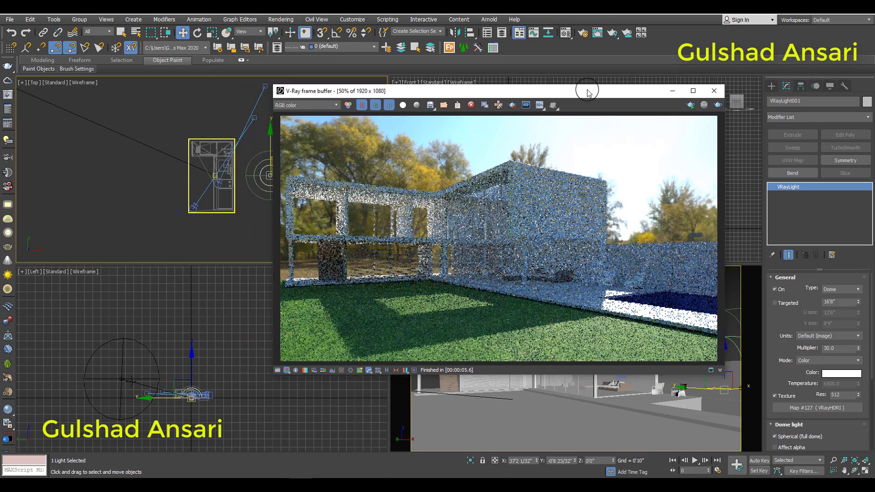
- Start a fresh render of the camera view, then zoom the Top viewport onto the dome light
drag(482, 102, 608, 84)
click(750, 94)
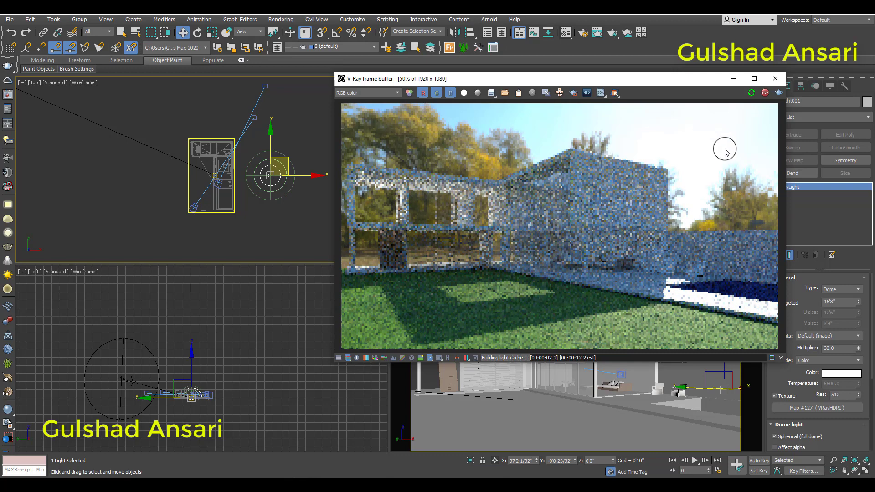
middle_drag(257, 175, 243, 176)
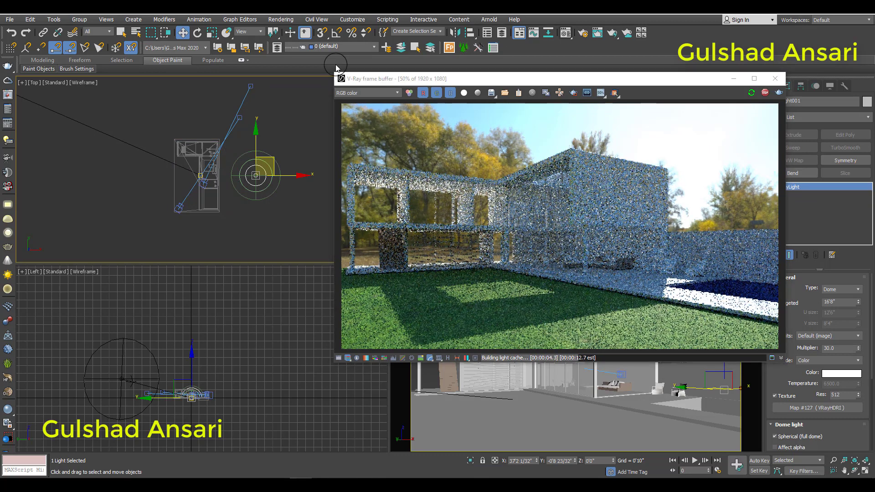
scroll(259, 184, up, 1)
scroll(254, 191, up, 4)
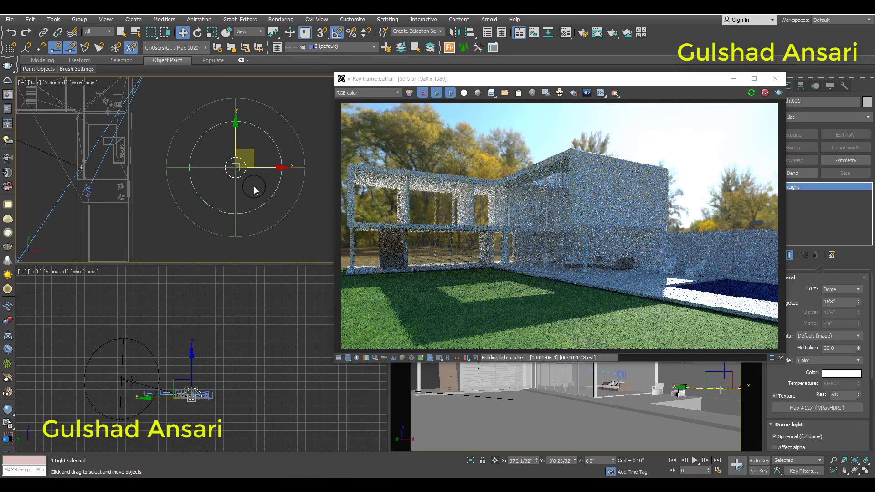
- Rotate the dome light about Z, through 55° and 85°, to 115°
key(e)
scroll(250, 191, down, 3)
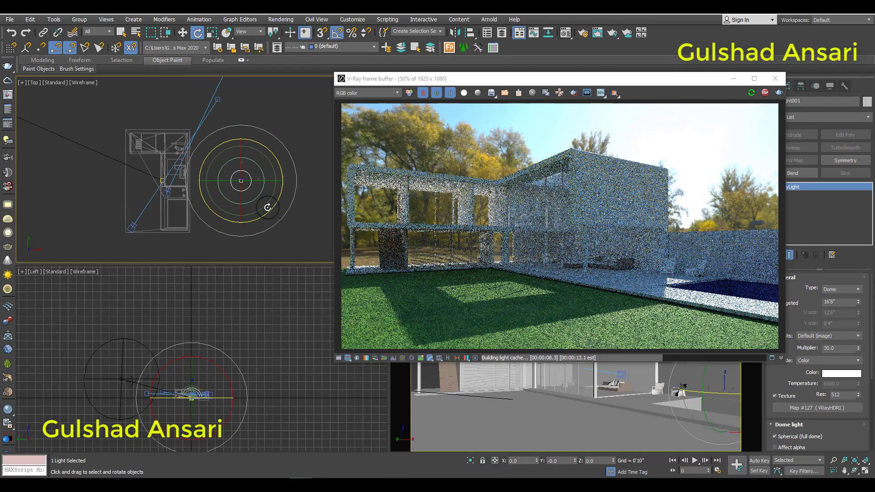
drag(271, 209, 299, 195)
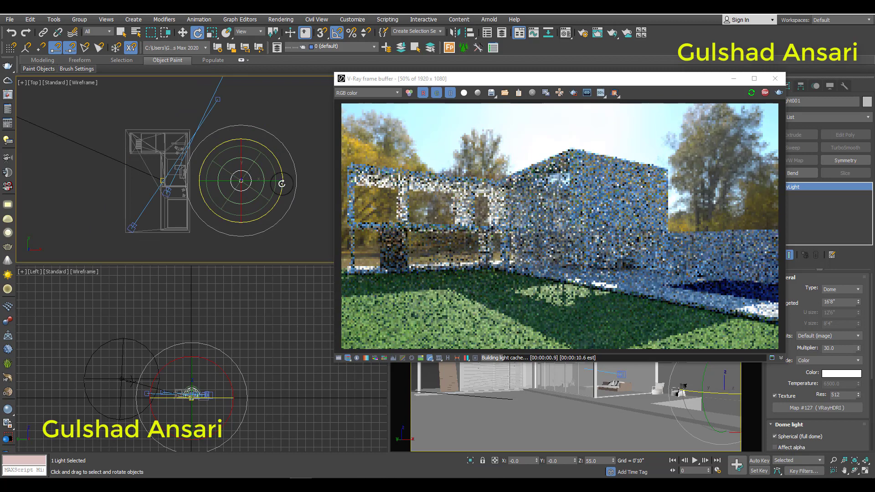
drag(266, 212, 275, 200)
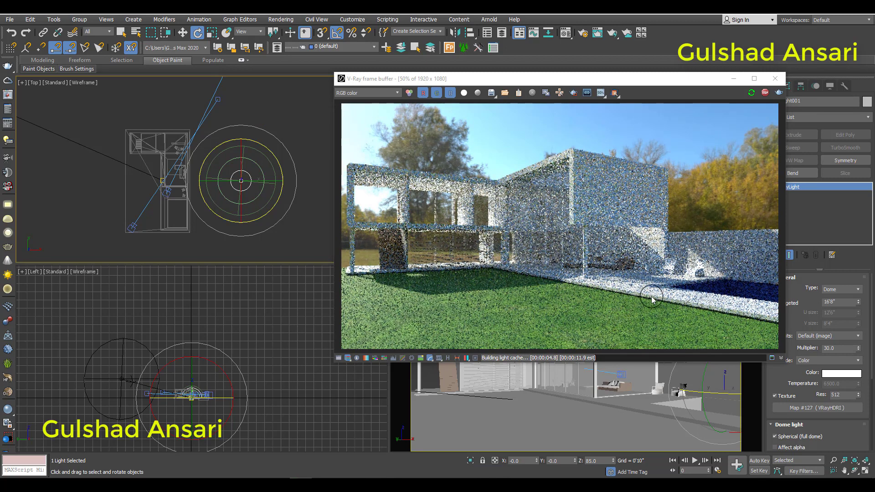
drag(256, 220, 274, 203)
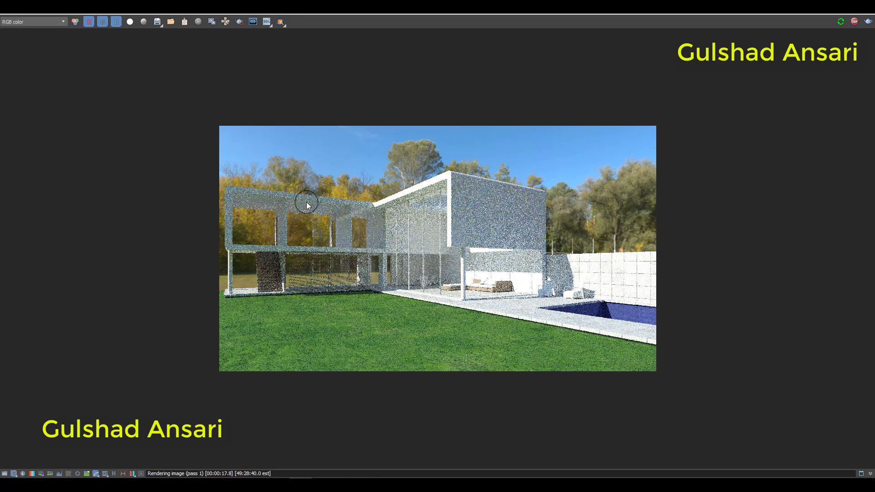
- Zoom and pan around the in-progress V-Ray render to inspect the house
scroll(524, 232, up, 2)
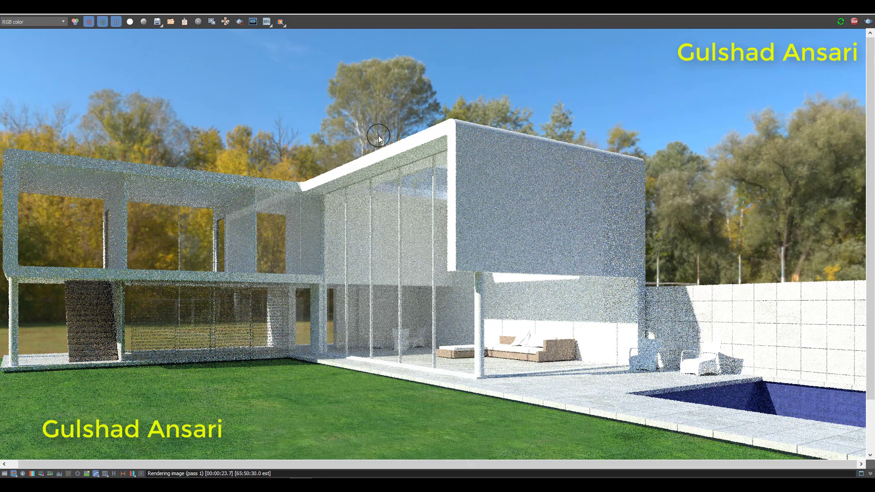
scroll(278, 104, down, 2)
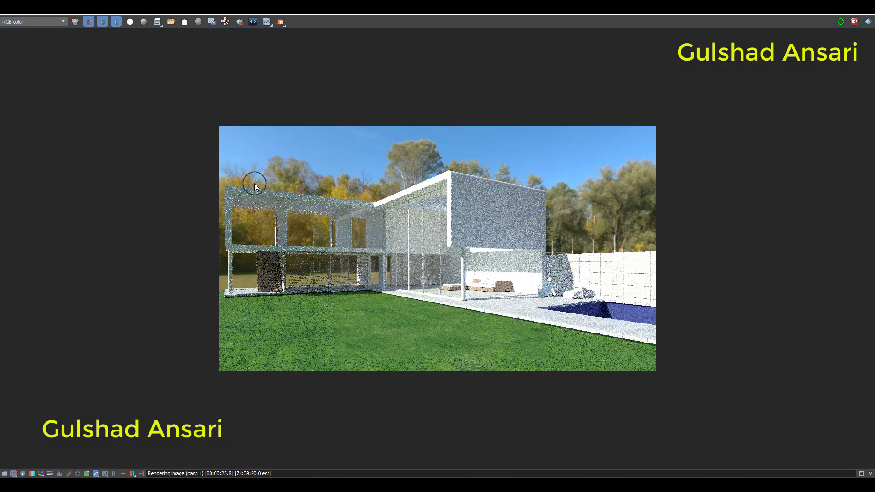
scroll(241, 280, up, 2)
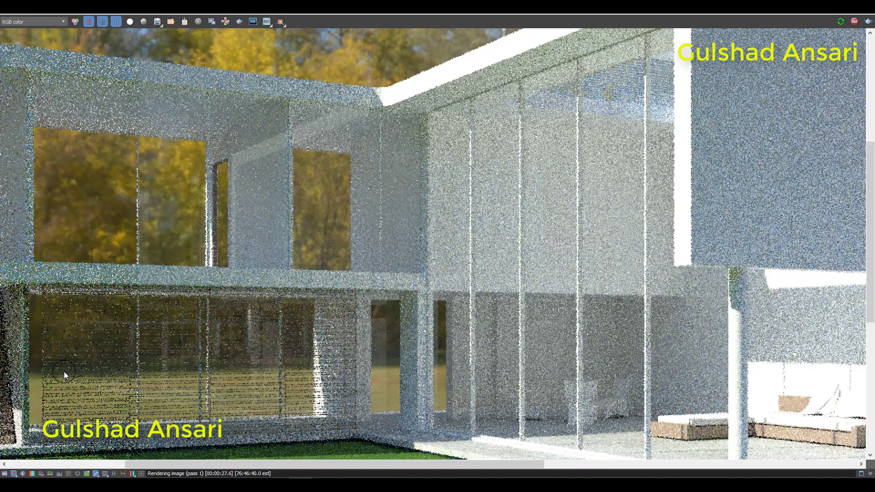
scroll(353, 275, down, 1)
middle_drag(354, 275, 201, 96)
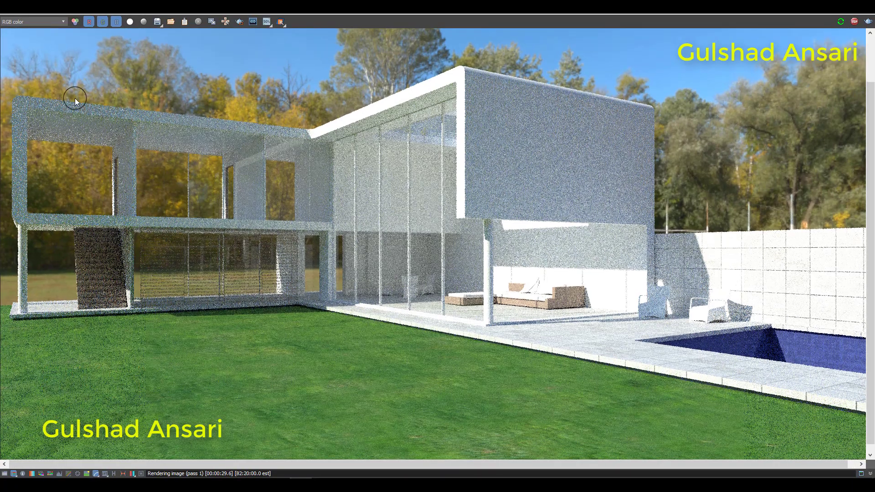
scroll(182, 91, down, 1)
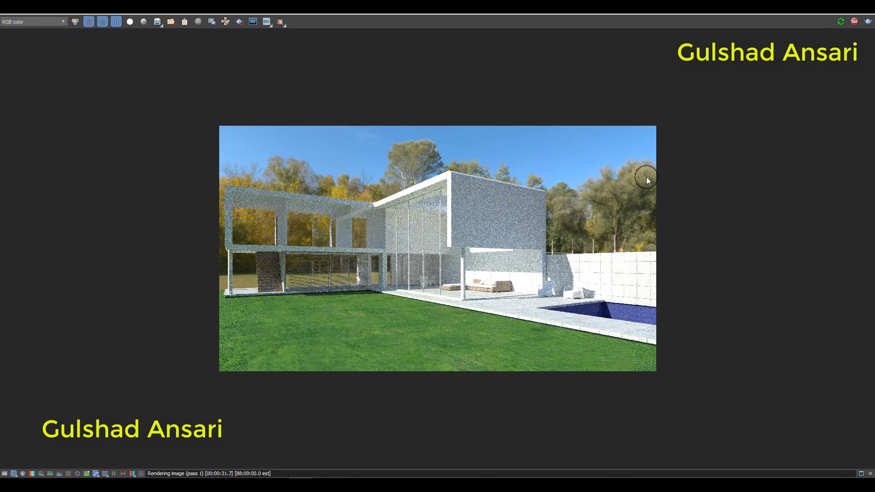
scroll(341, 135, up, 1)
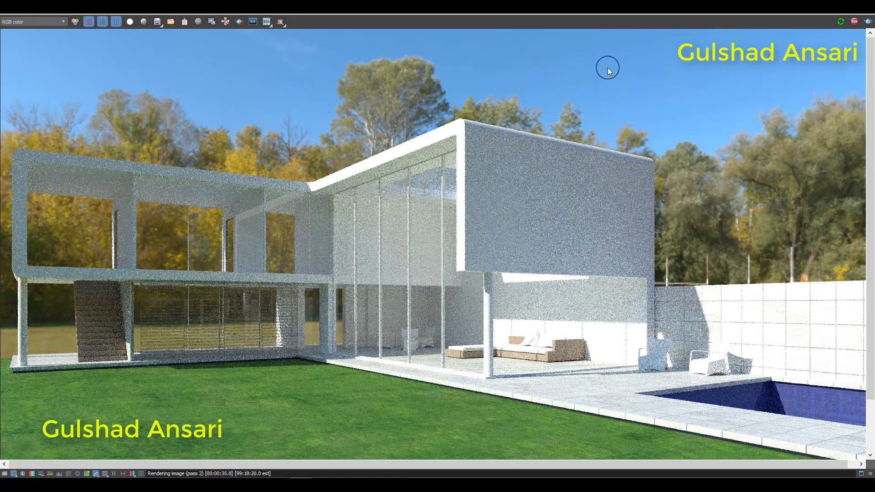
scroll(265, 101, down, 1)
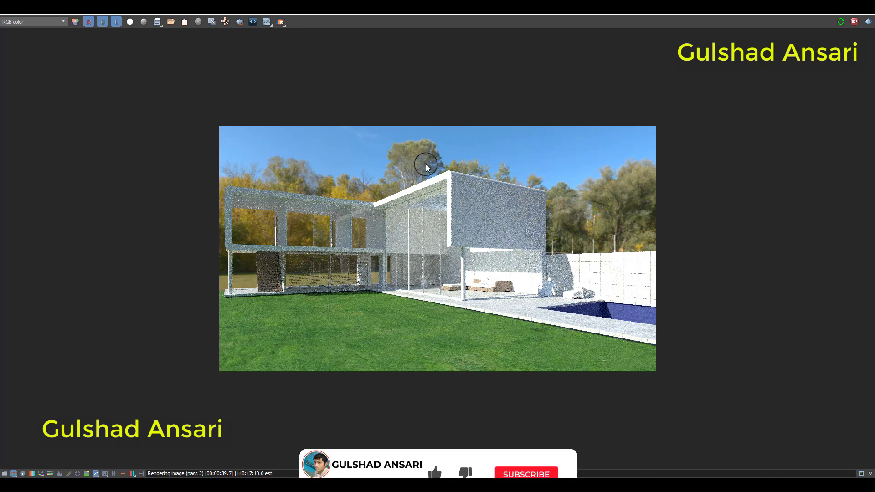
scroll(377, 228, up, 1)
scroll(316, 226, down, 1)
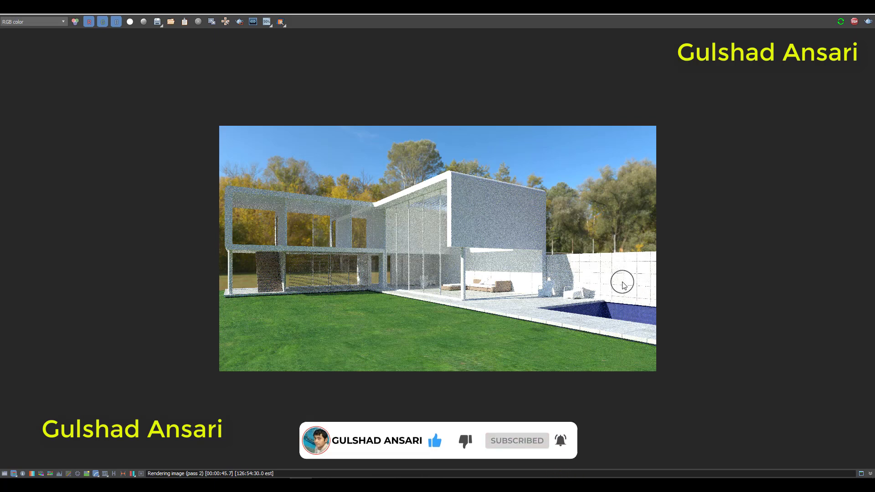
scroll(488, 266, up, 1)
scroll(508, 228, down, 1)
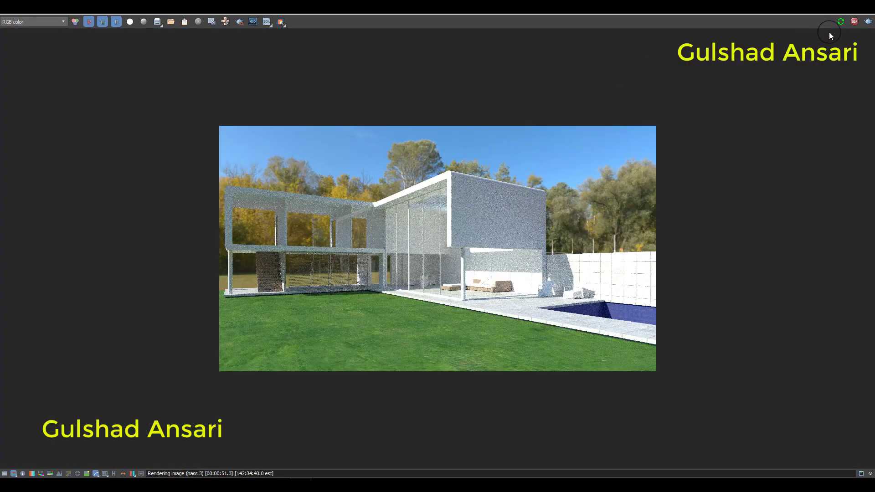
- Stop the render, keeping the image, then inspect the house, lawn and pool and select the dome light
click(854, 21)
scroll(446, 225, up, 1)
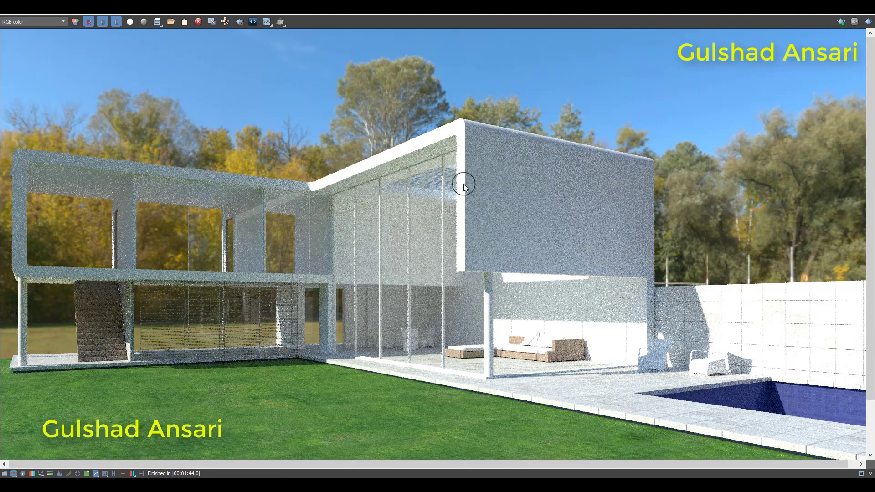
middle_drag(463, 184, 454, 157)
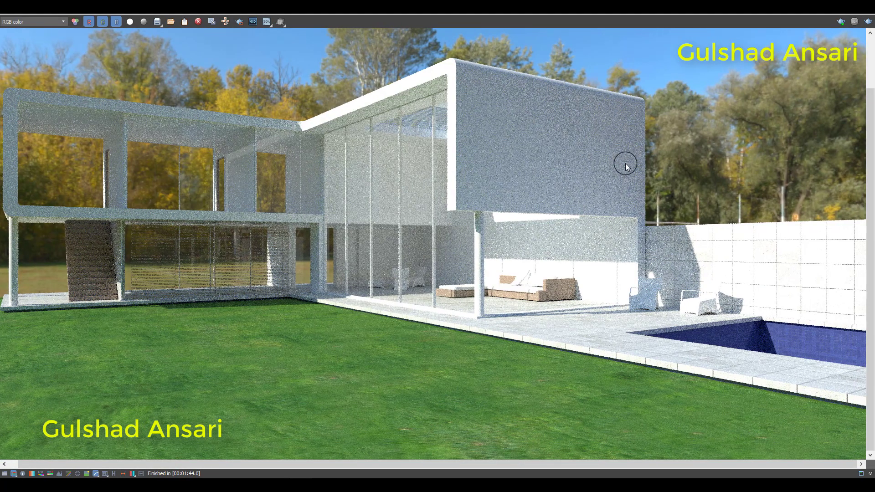
middle_drag(401, 146, 410, 208)
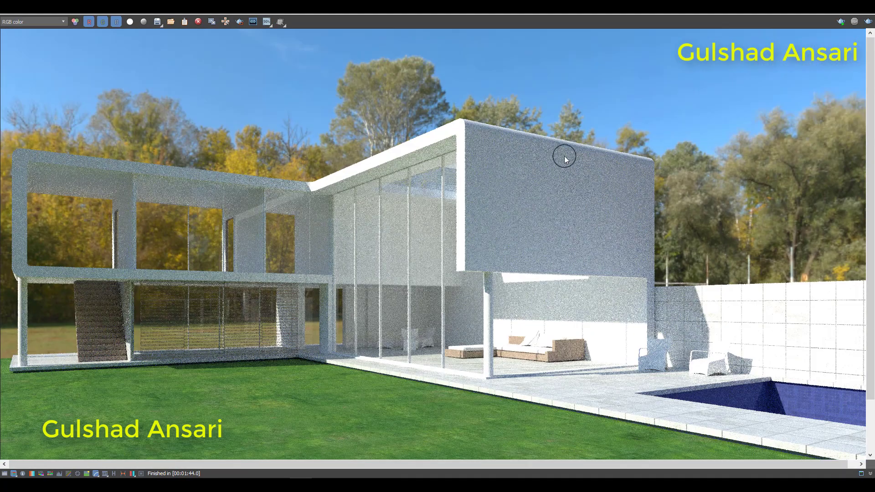
scroll(267, 335, up, 3)
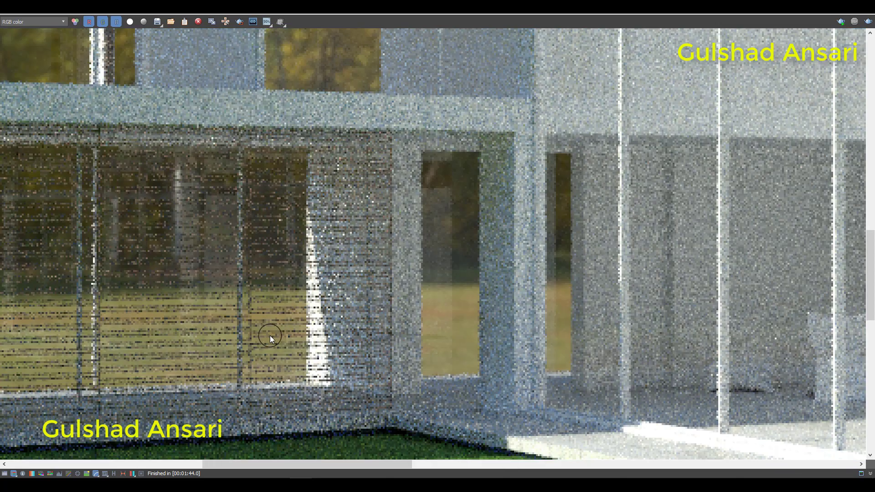
scroll(270, 335, down, 2)
scroll(289, 217, down, 3)
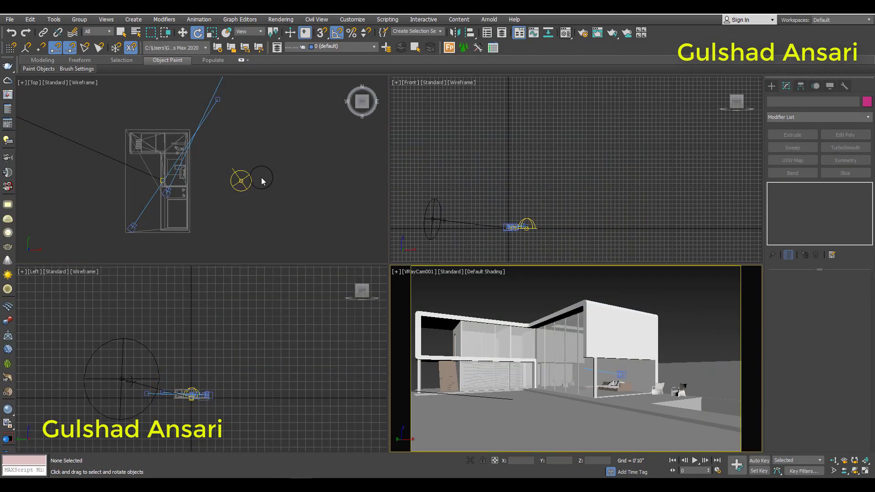
click(241, 180)
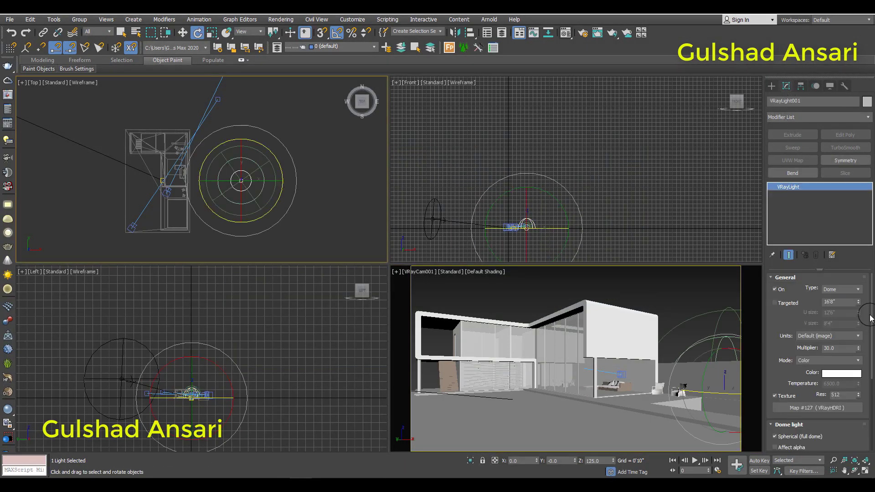
- Confirm VRayLight001's dome multiplier stays at 30.0, then deselect it and pan the Top view right
drag(870, 318, 868, 383)
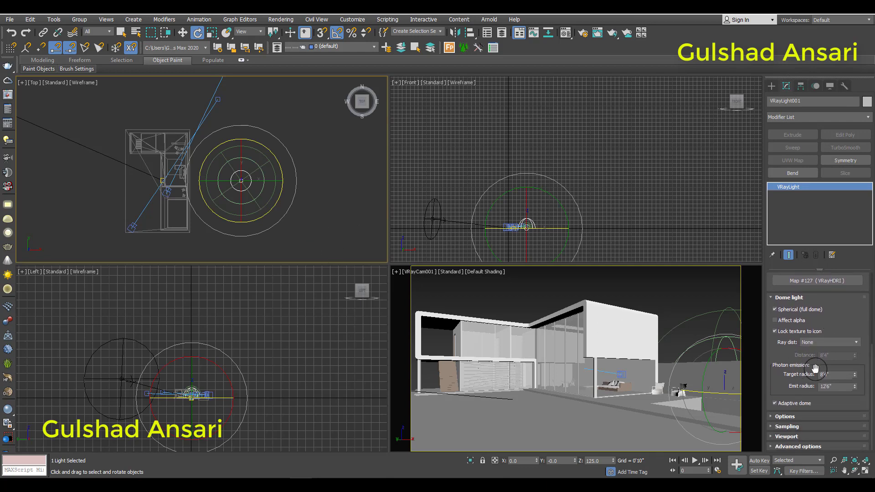
drag(871, 397, 870, 333)
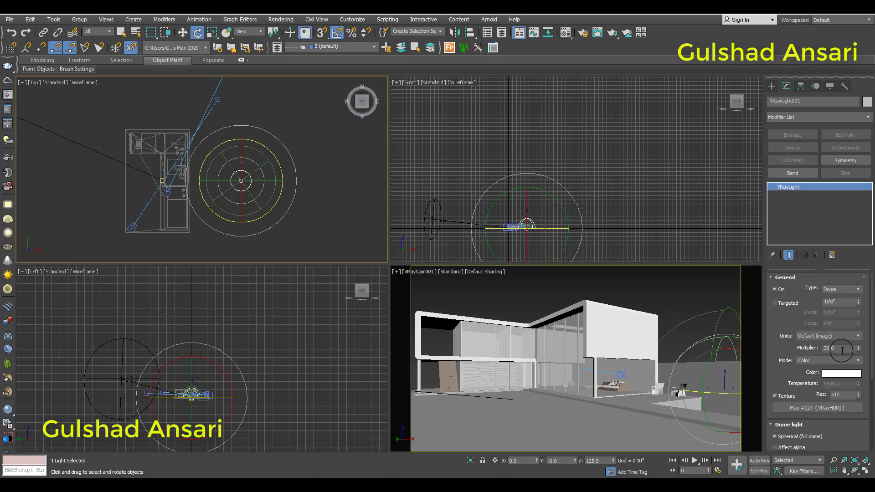
double_click(842, 351)
click(361, 220)
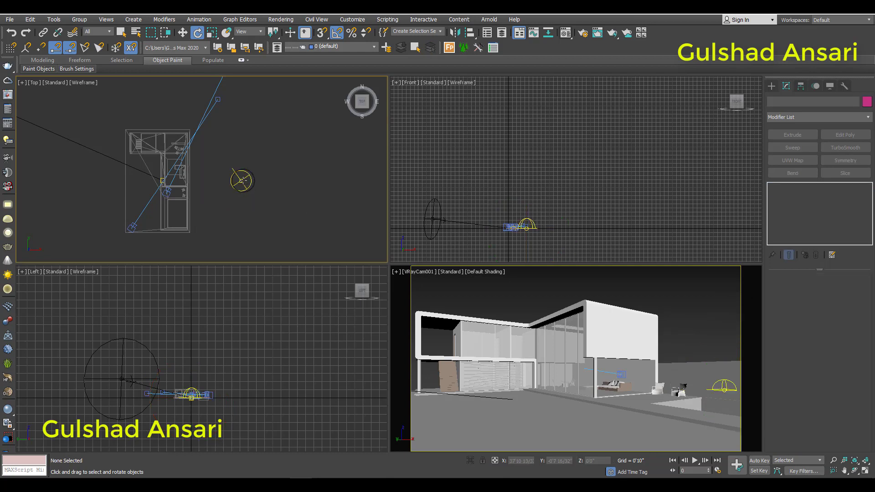
click(241, 180)
click(338, 198)
middle_drag(314, 189, 352, 190)
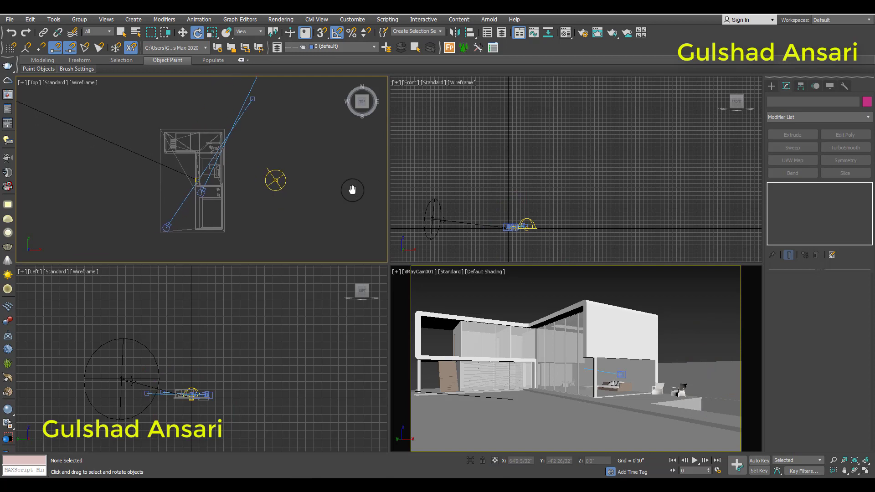